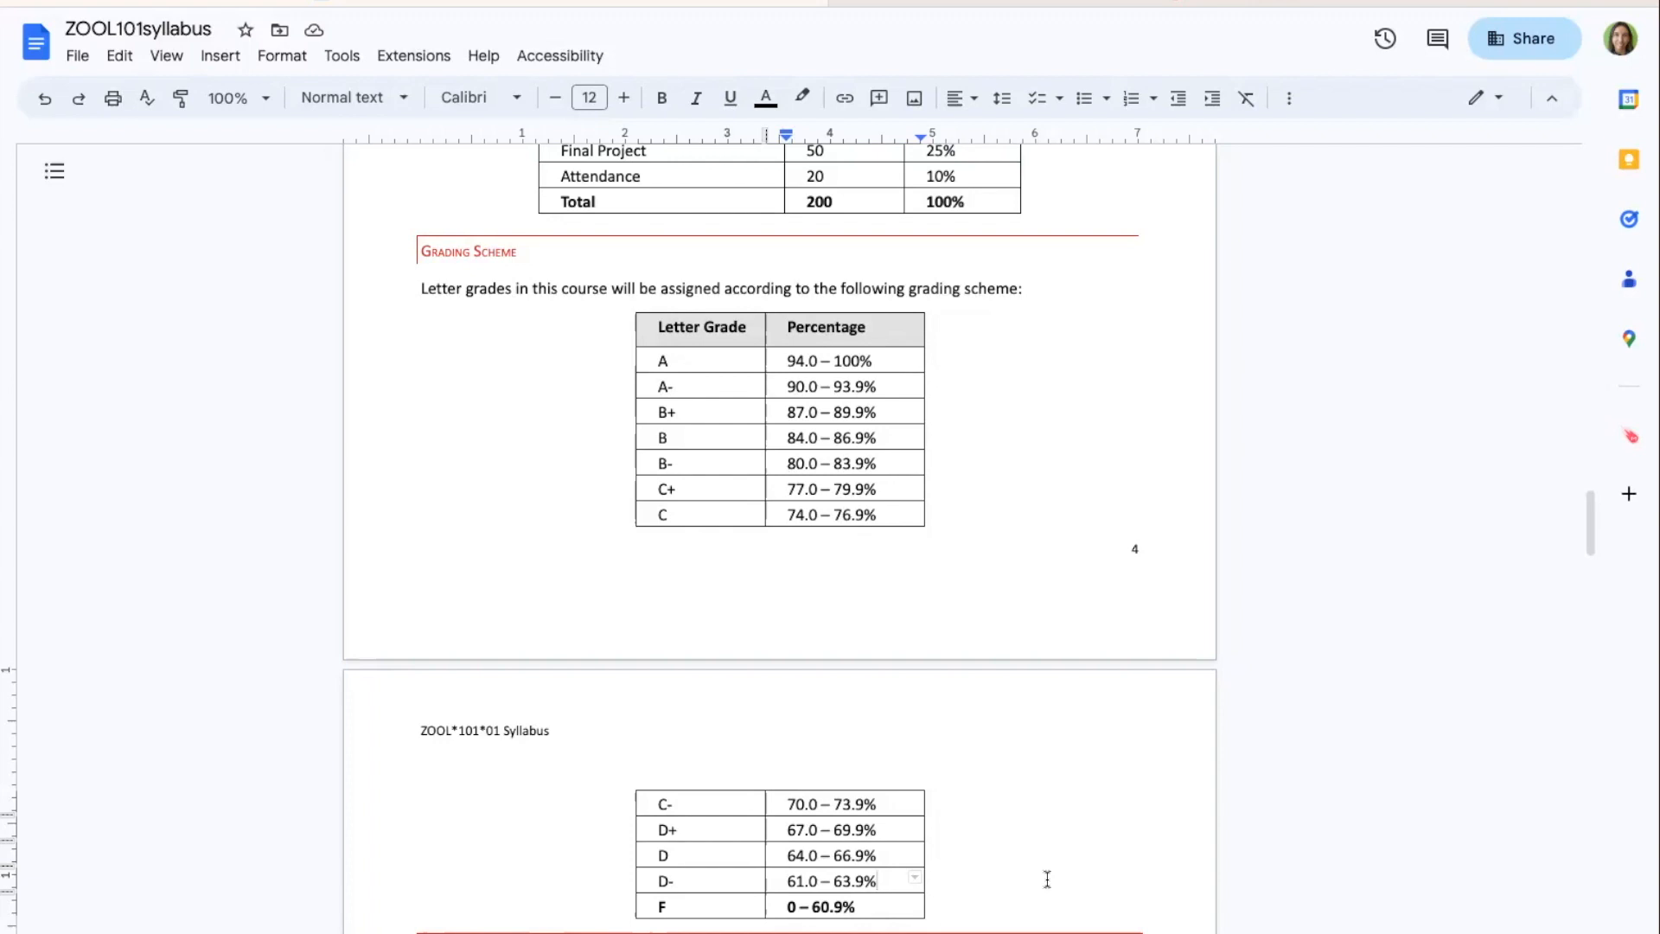
Step: Review the grading scheme and the assignment type weights in the ZOOL101 syllabus
scroll(1047, 878, "up", 1)
scroll(1047, 878, "up", 5)
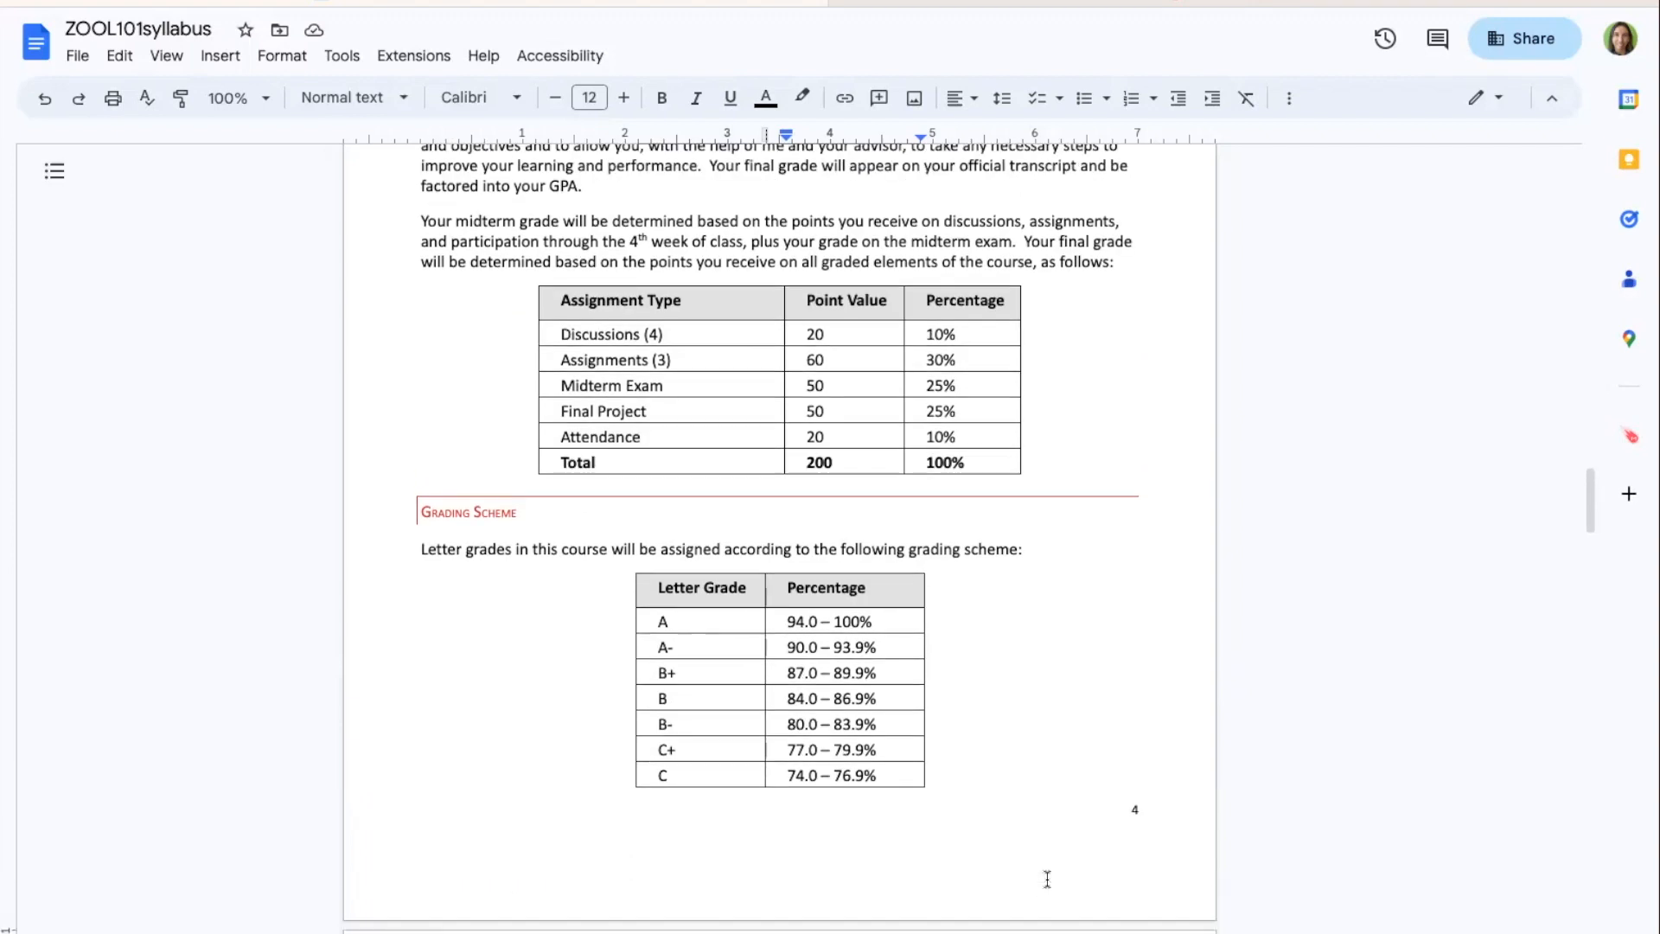
left_click_drag(558, 440, 1004, 608)
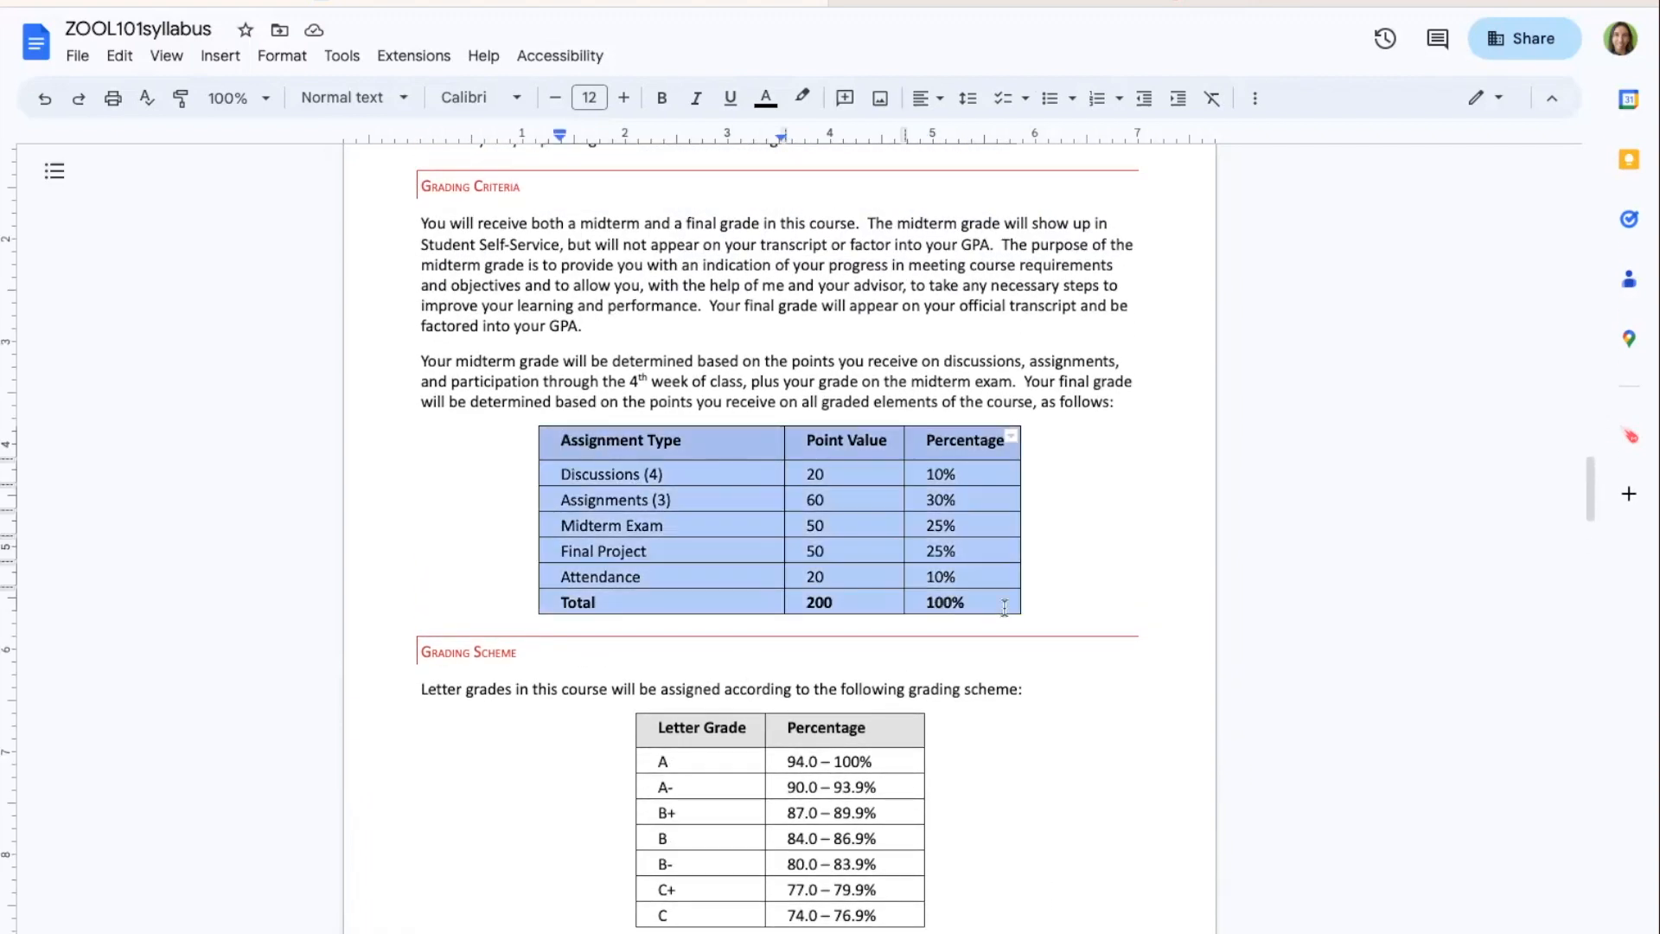
left_click(1119, 615)
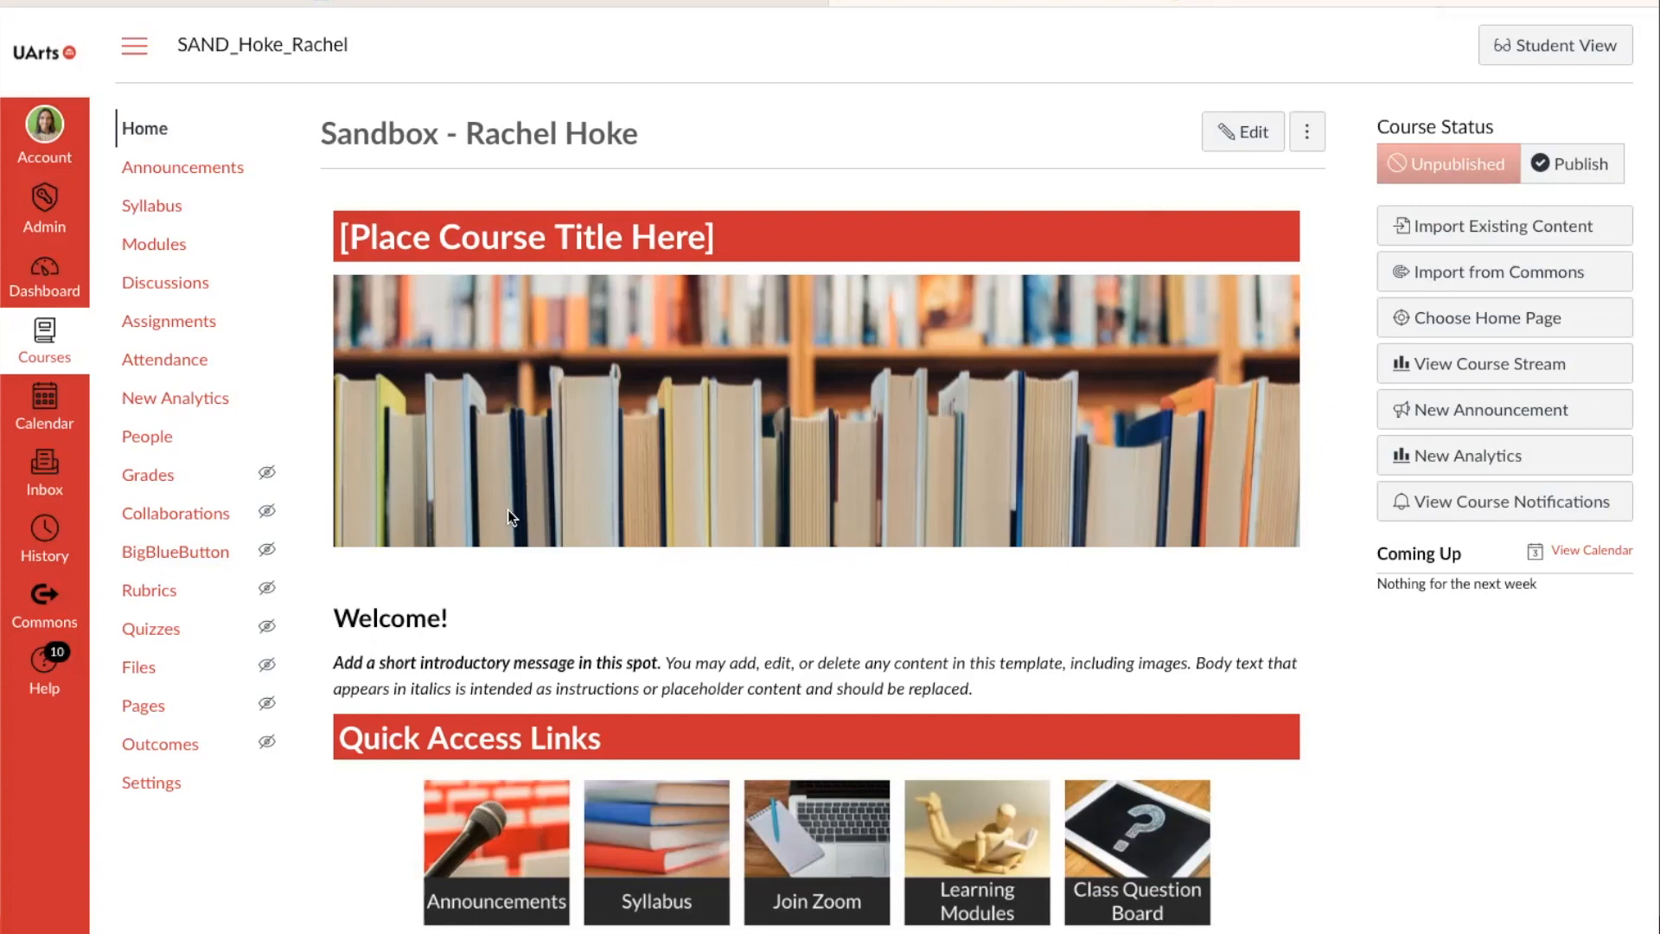
Step: Switch to the Canvas sandbox course and open its grading scheme from the course settings
left_click(152, 787)
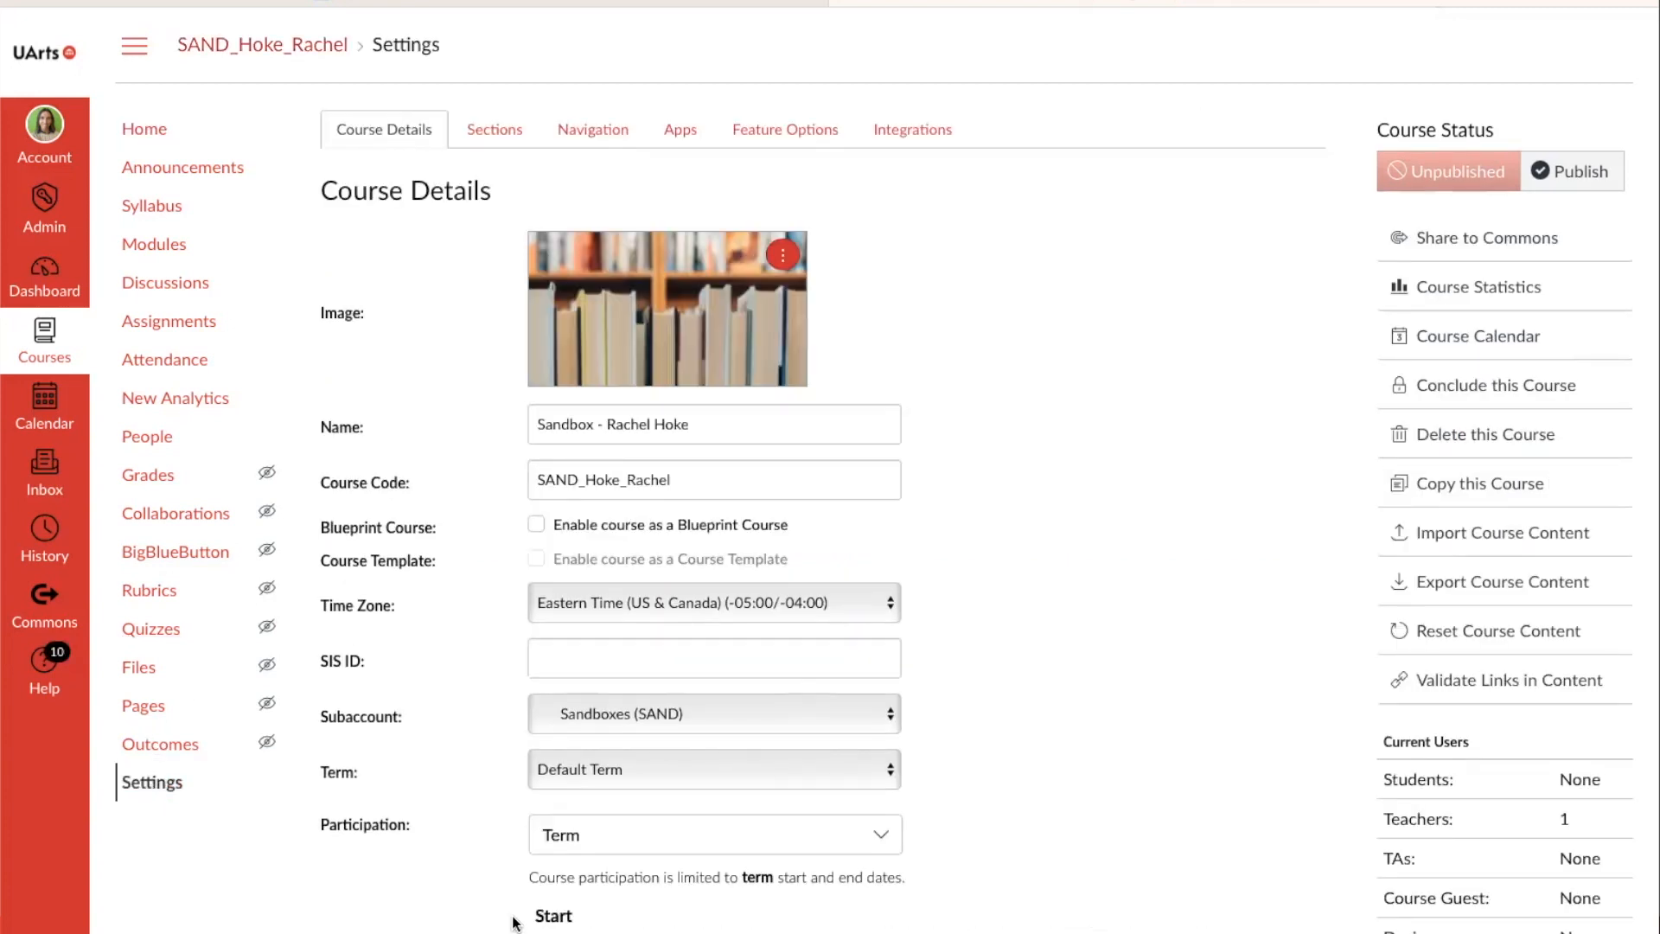
scroll(513, 922, "down", 10)
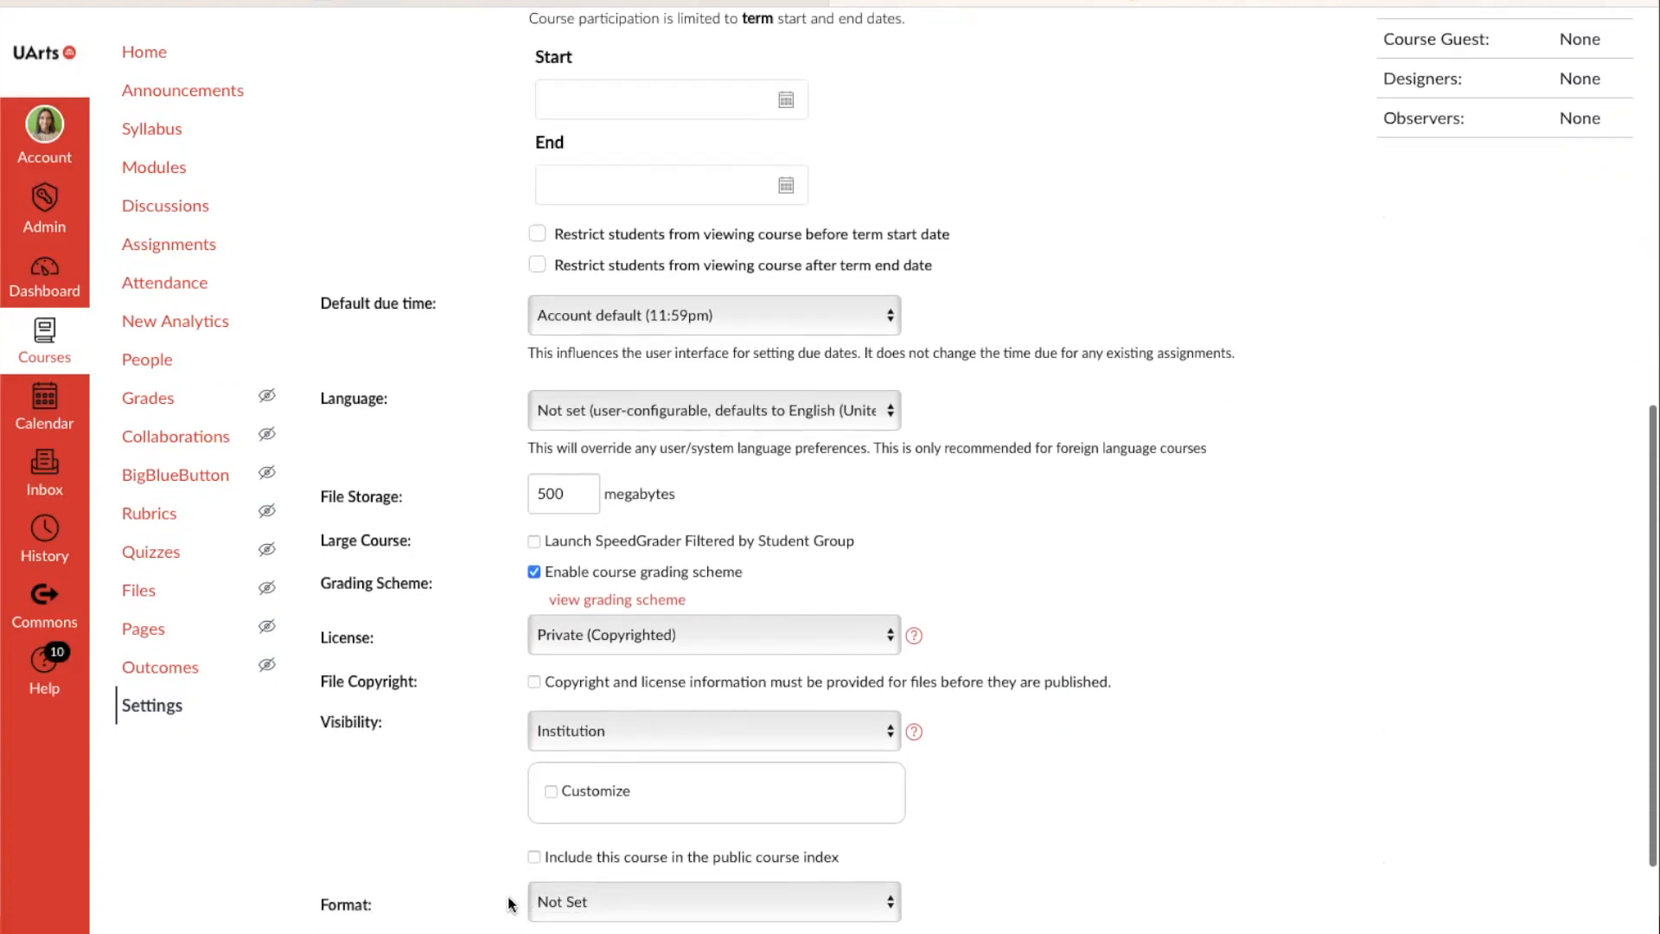
left_click(535, 574)
left_click(561, 579)
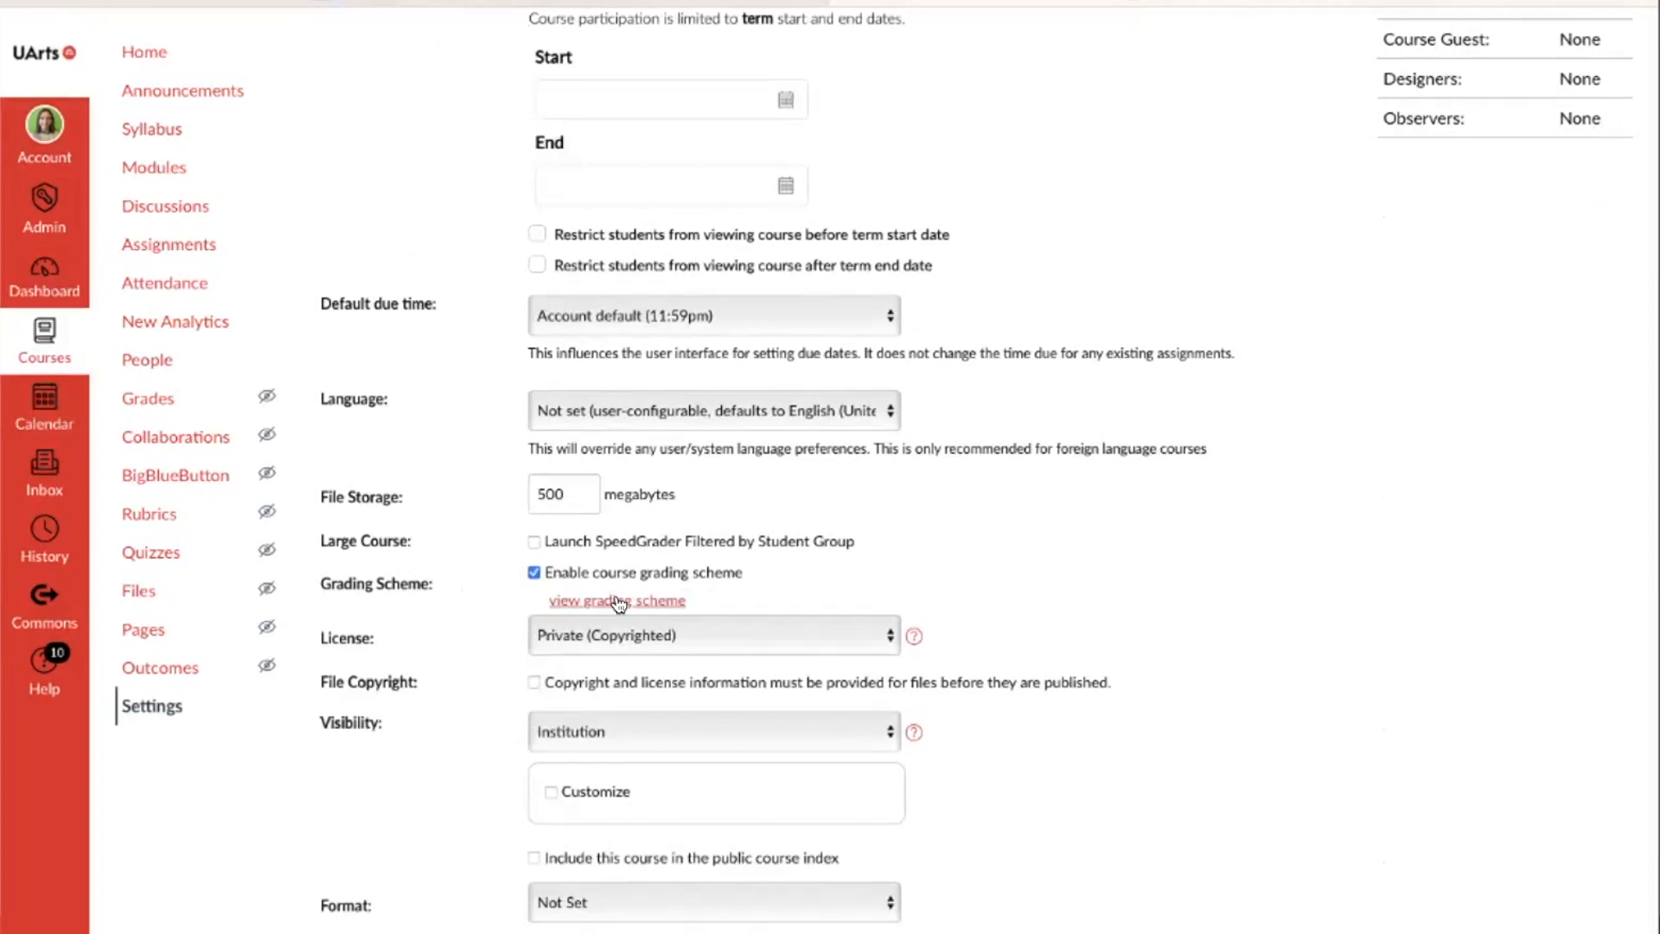
left_click(619, 601)
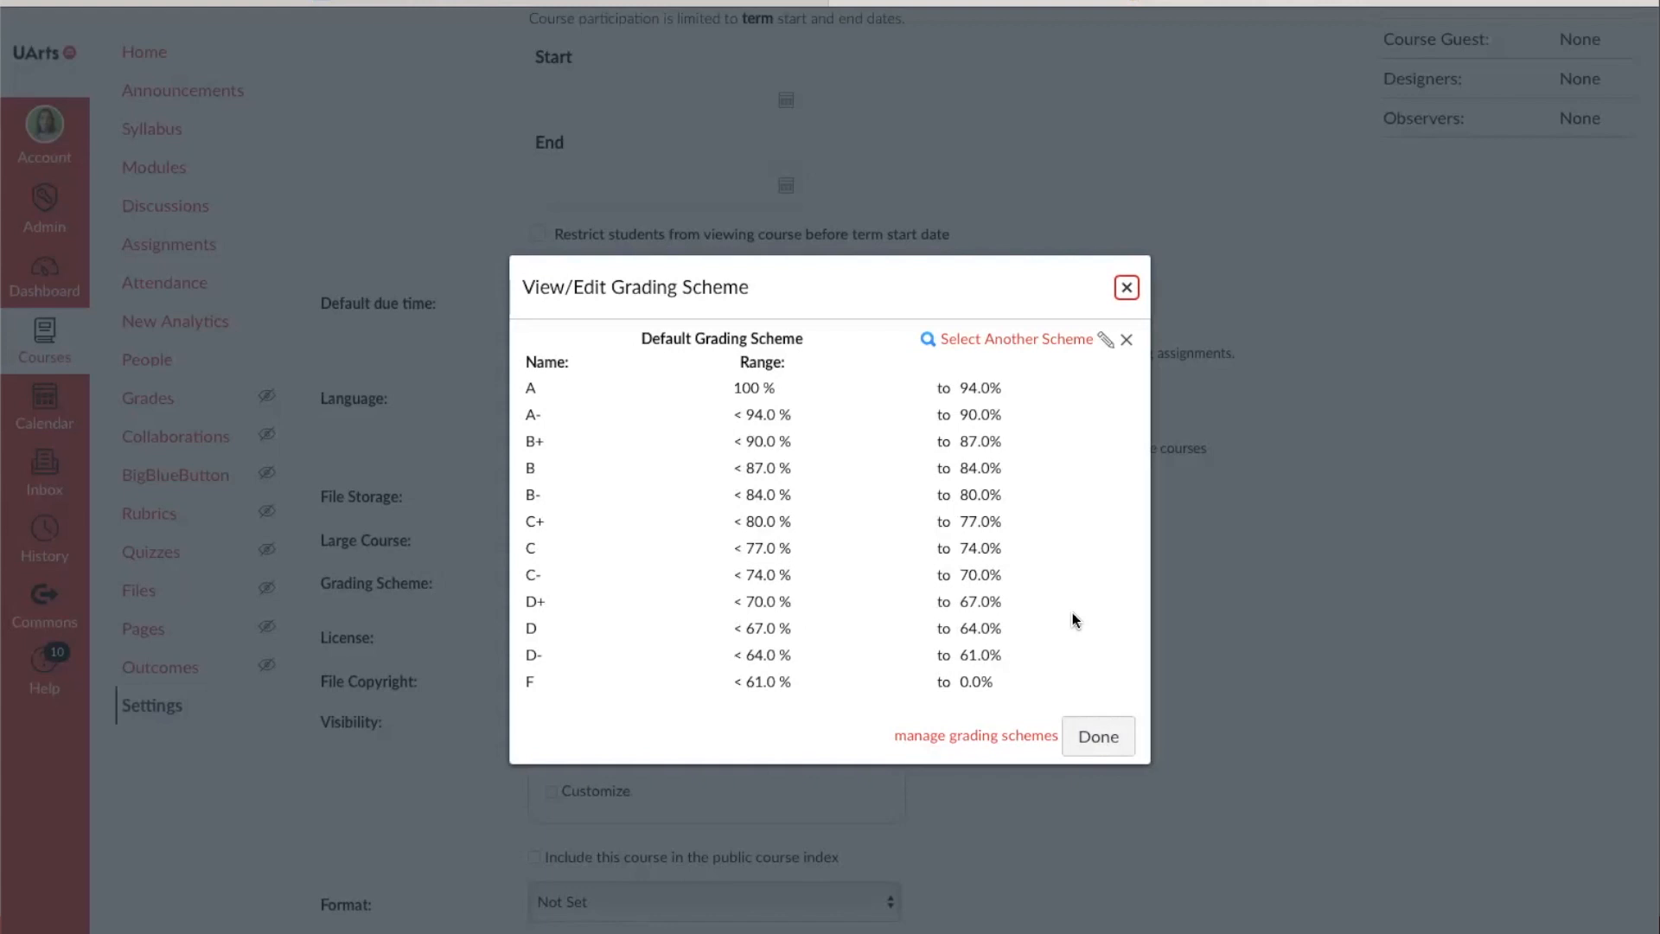
Step: Edit the default grading scheme so that the lower limit for grade A is 93%
left_click(1108, 345)
left_click(1108, 344)
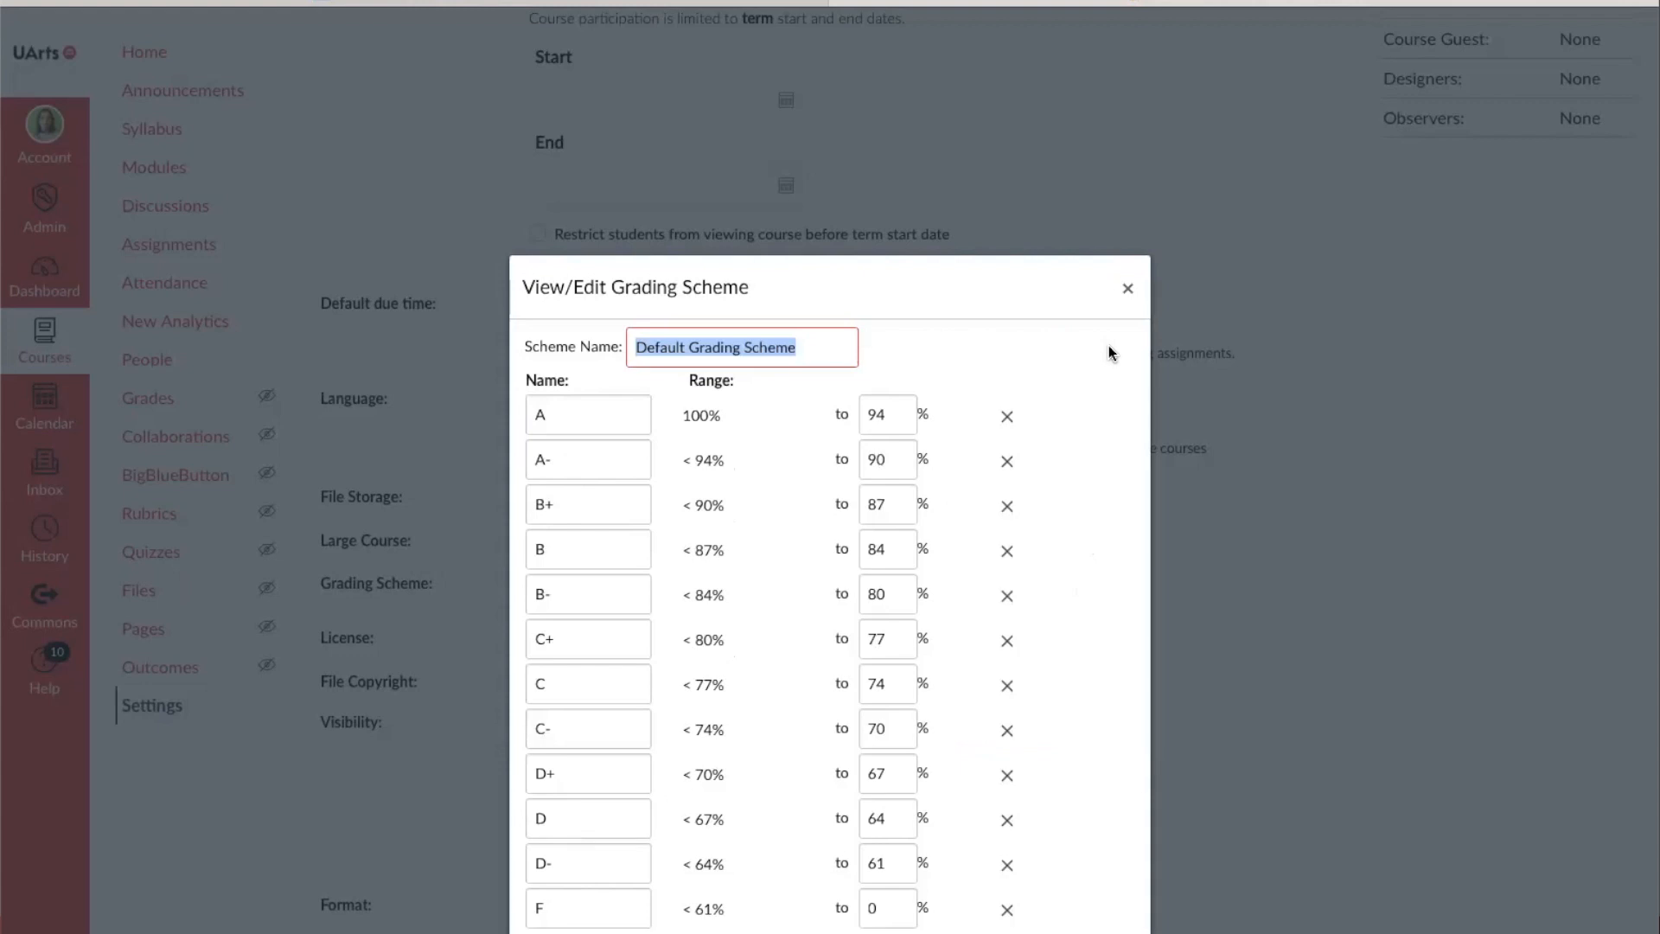
scroll(1082, 485, "down", 2)
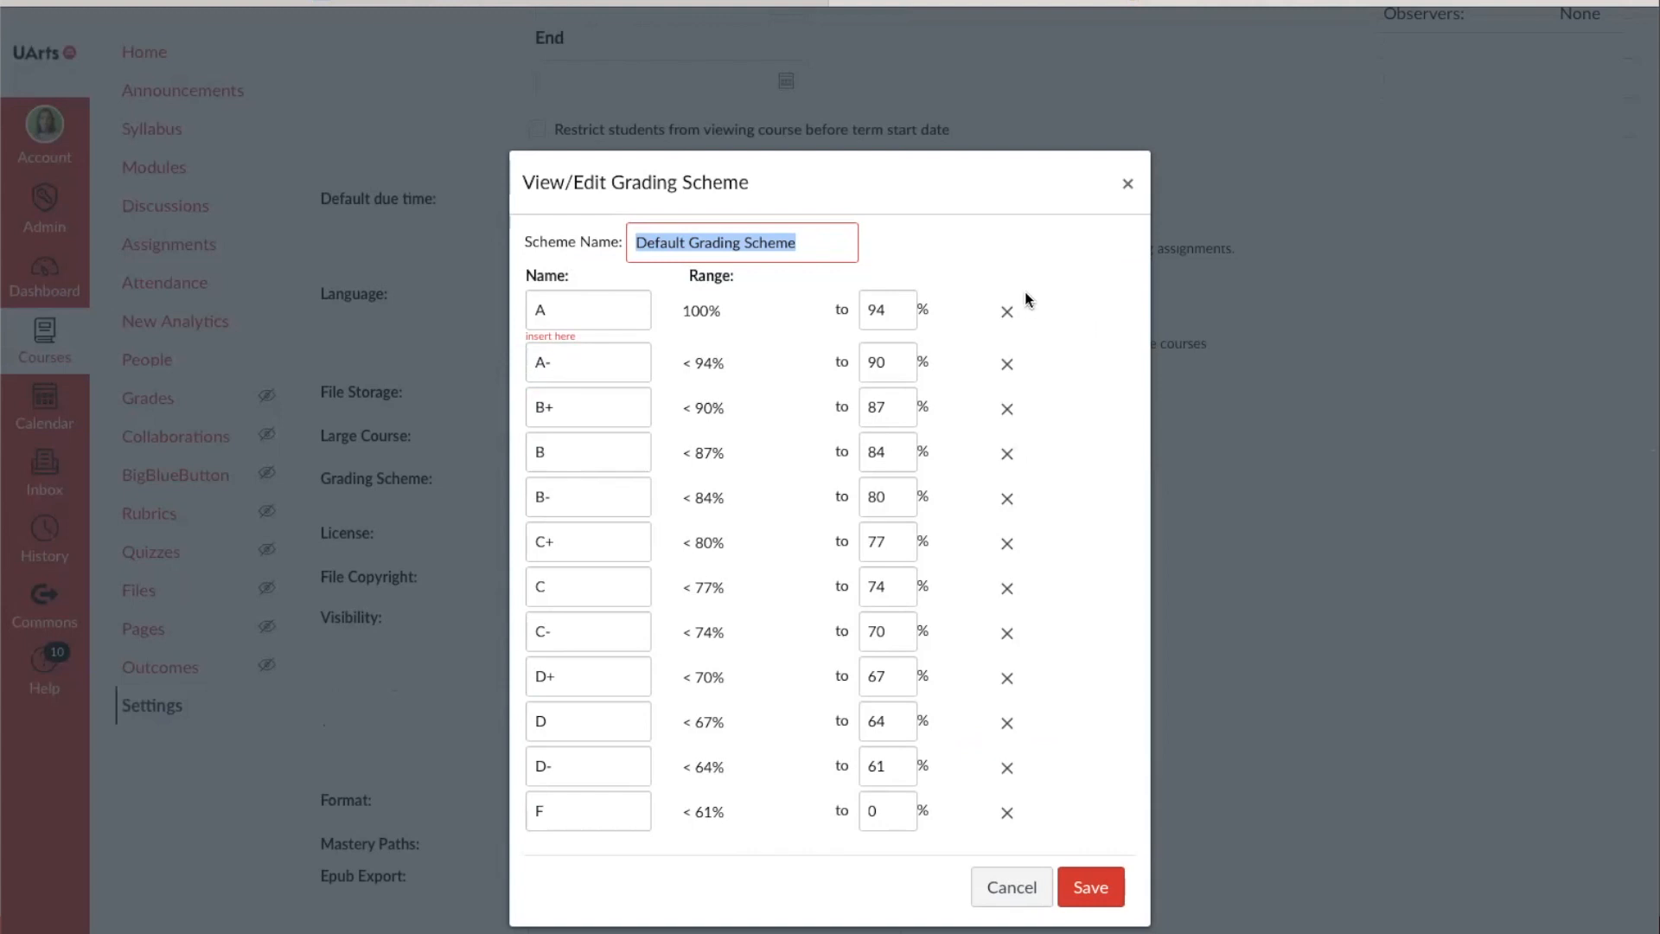
left_click(895, 311)
key("BackSpace")
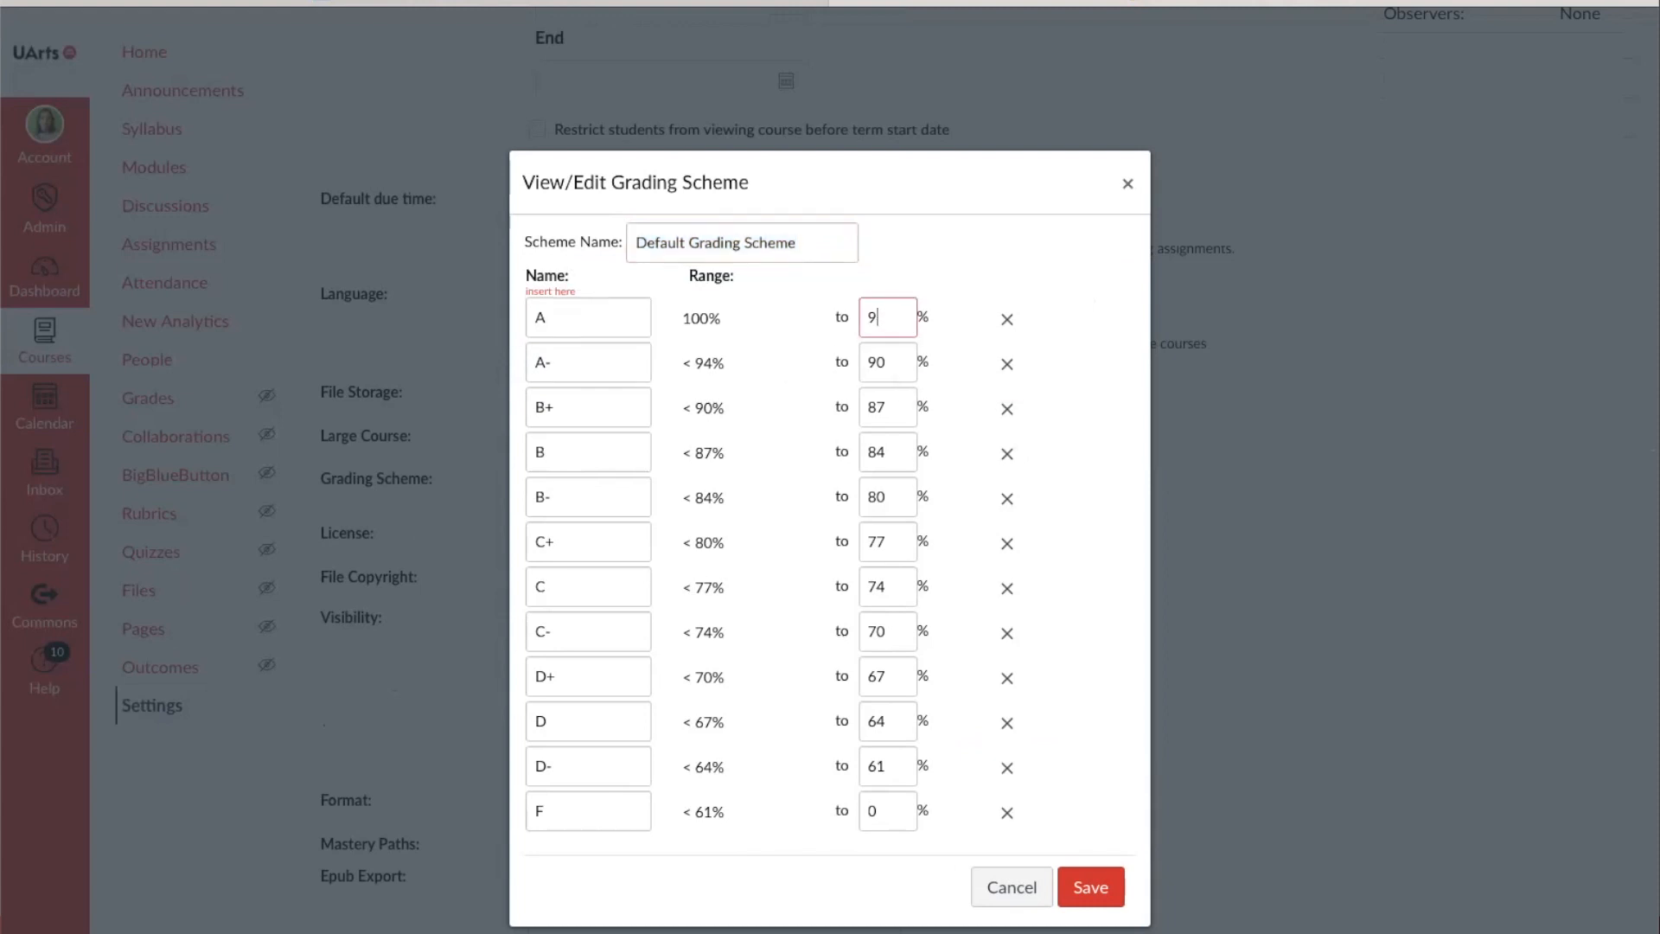
type("3")
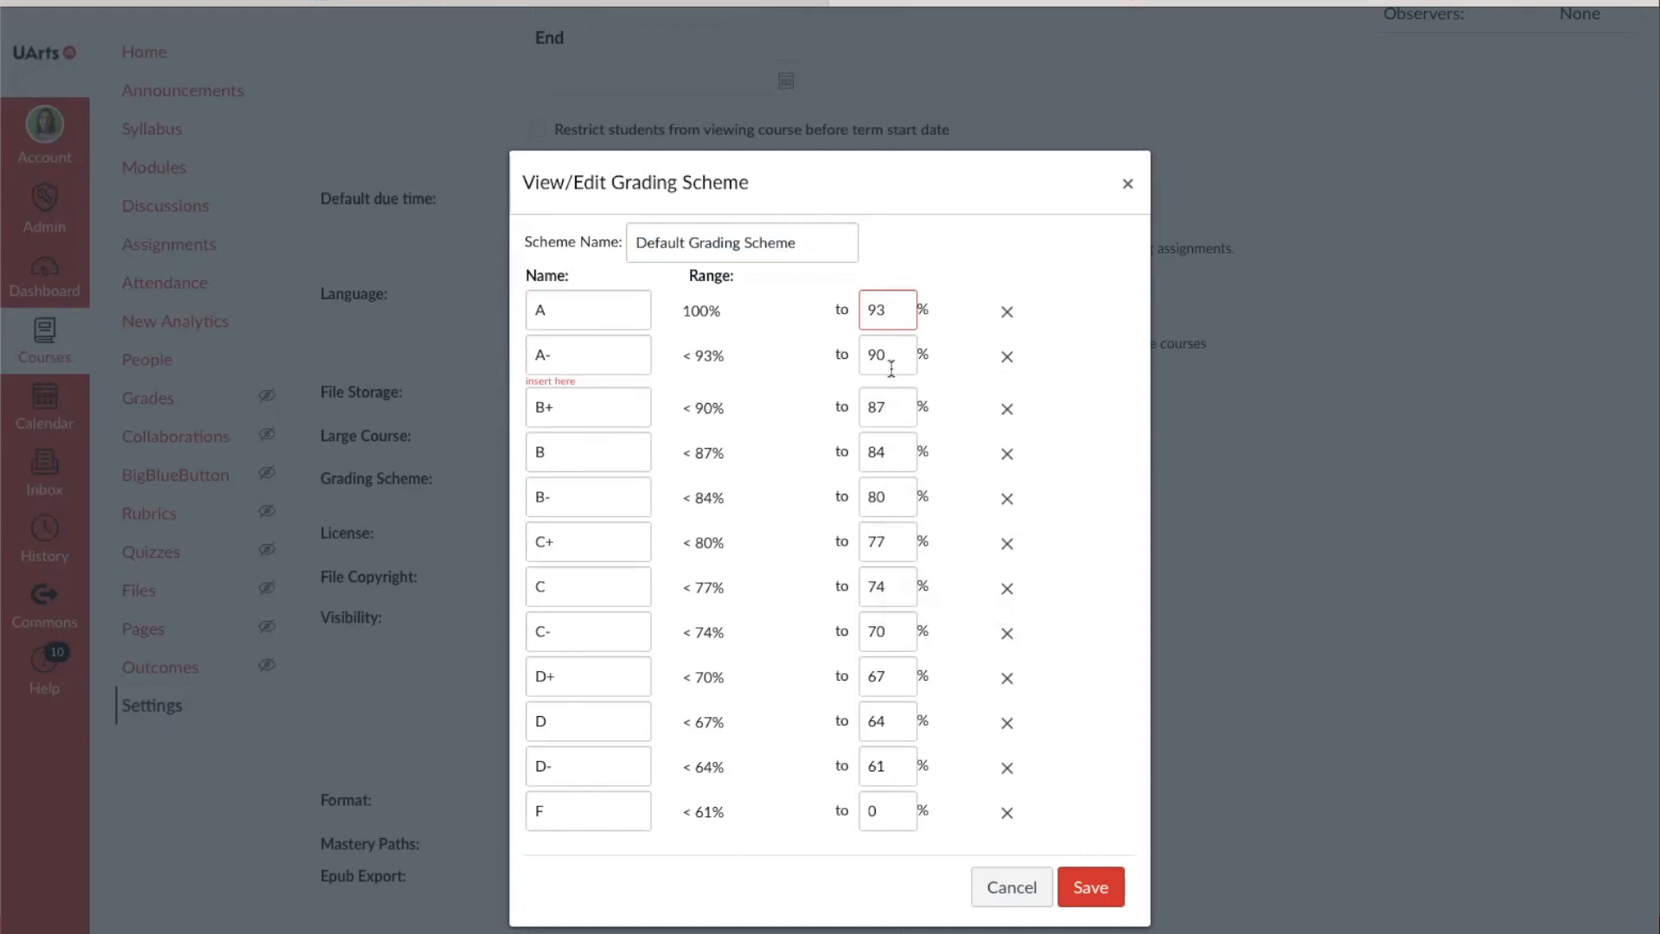
Step: Remove the A- and B+ grades from the grading scheme, then save the scheme and the course details
left_click(1008, 358)
left_click(1008, 360)
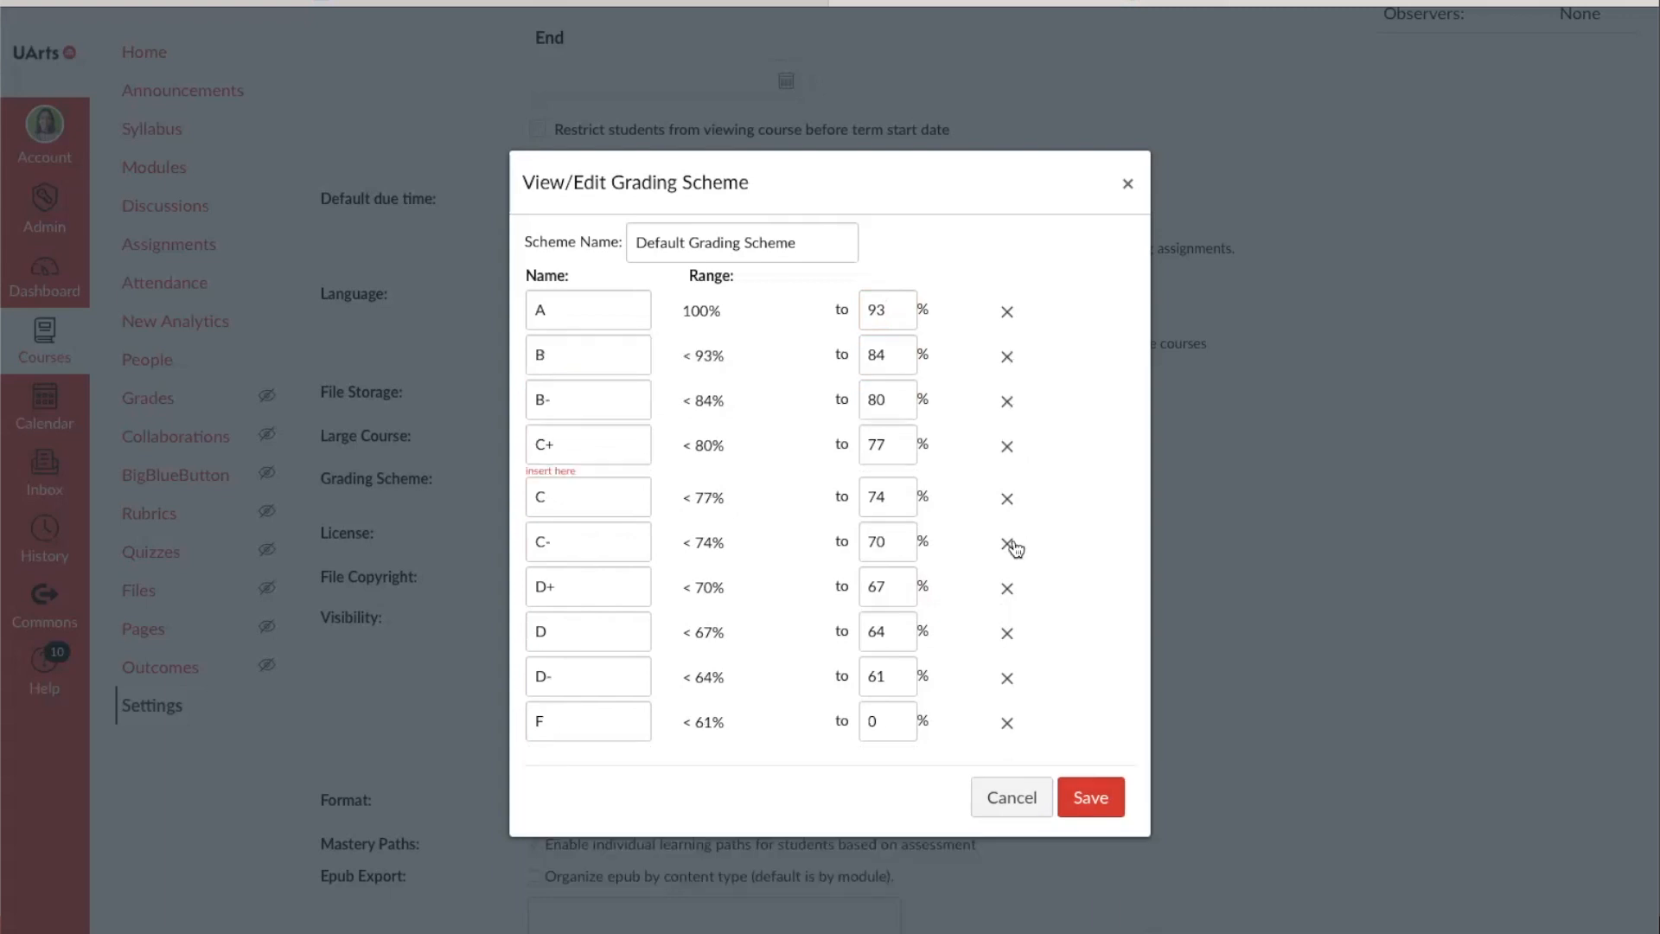
left_click(1088, 801)
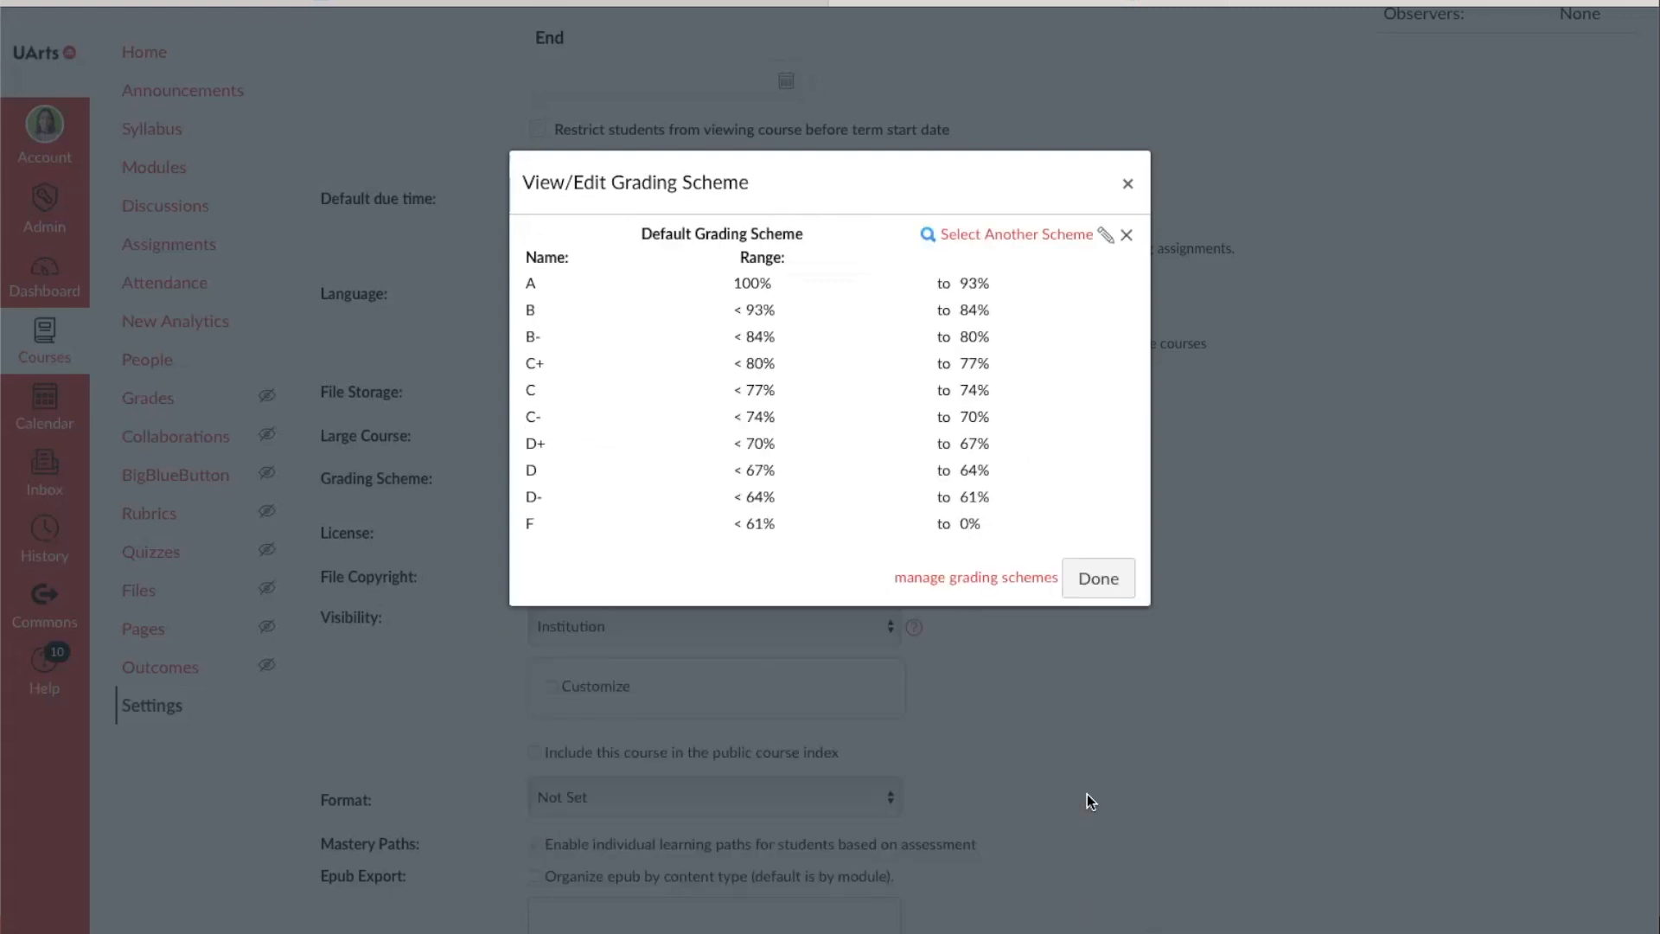
left_click(1097, 586)
scroll(1098, 593, "down", 3)
left_click(1157, 909)
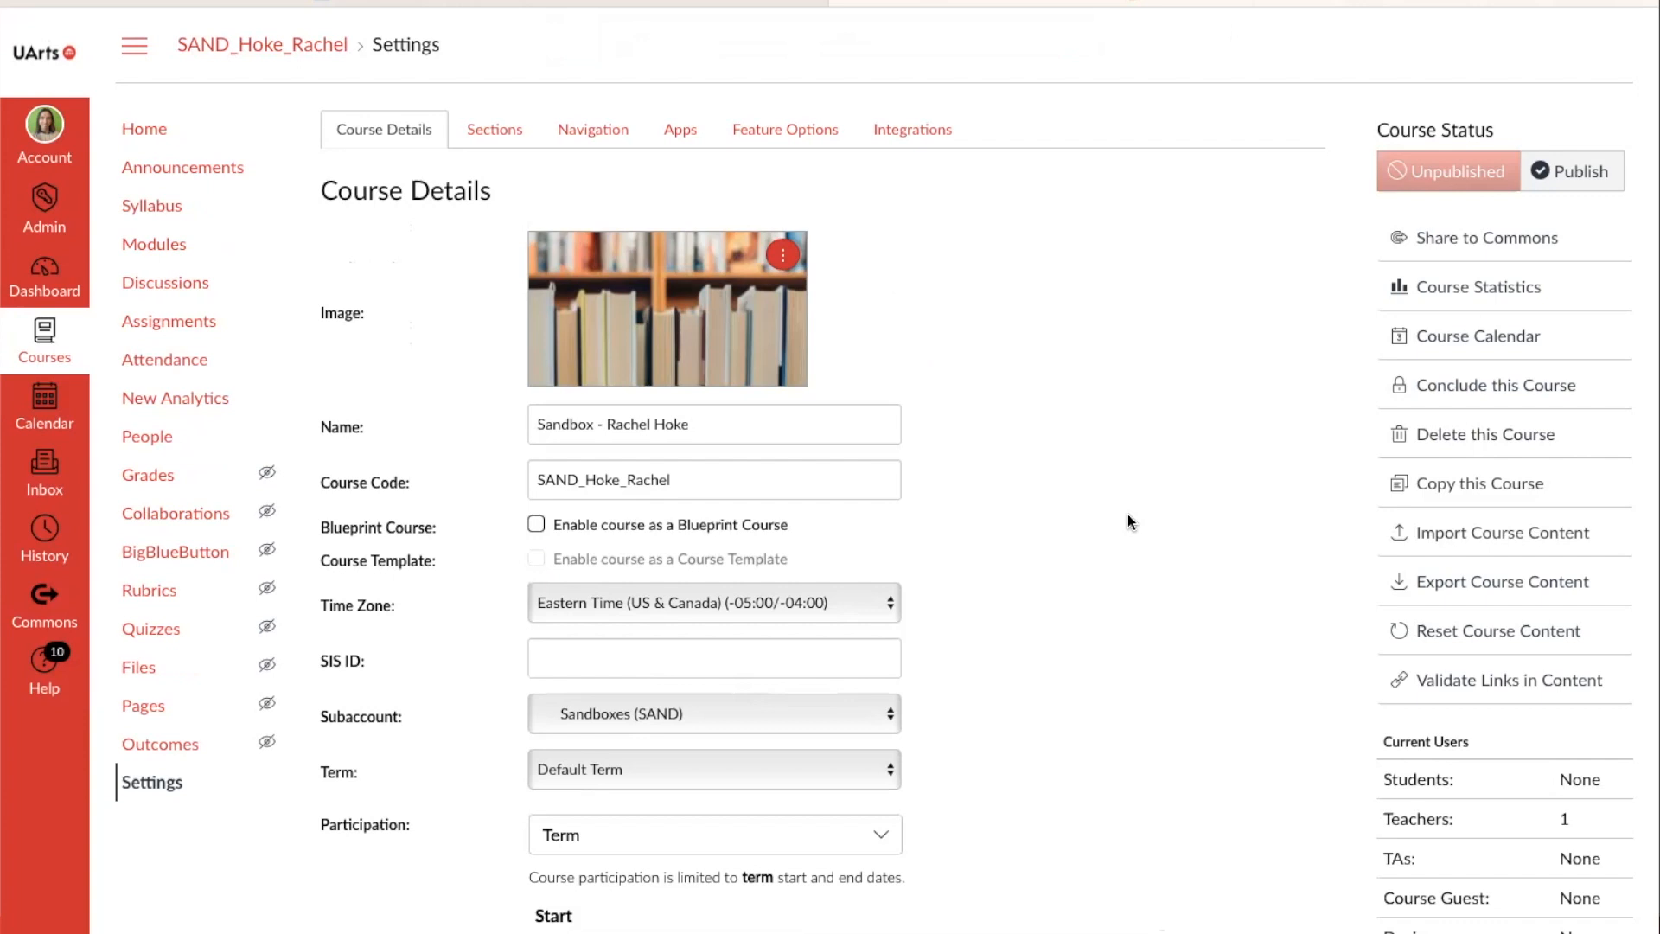
Step: Enable Grades in the course navigation and save the navigation settings
left_click(605, 130)
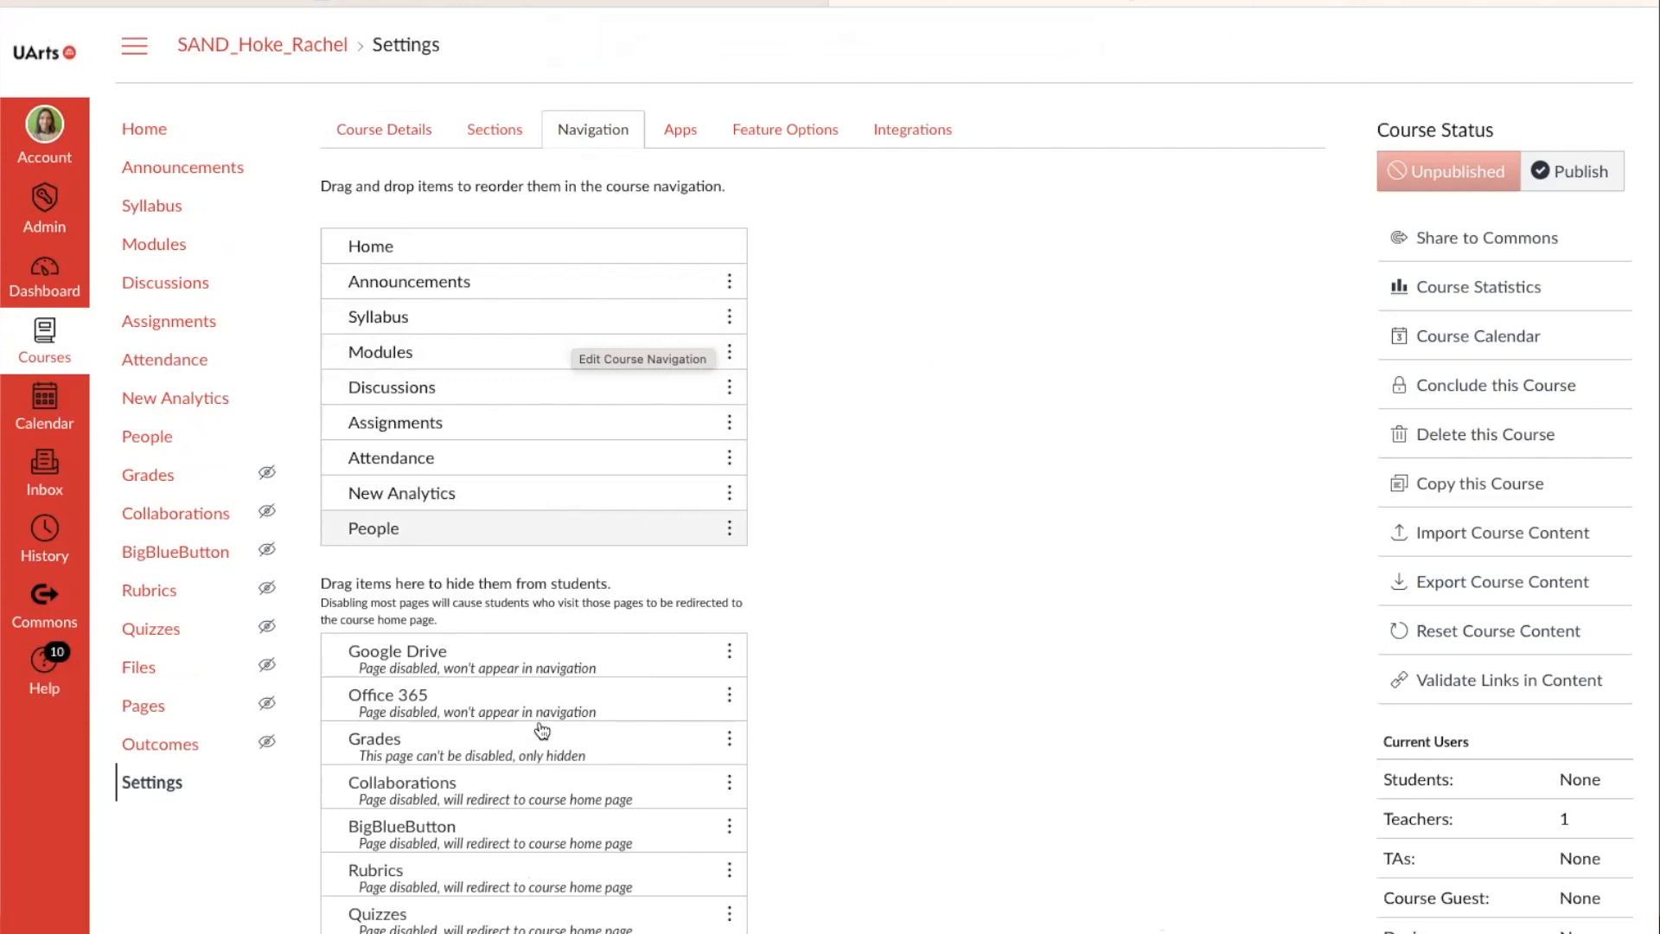
left_click(729, 740)
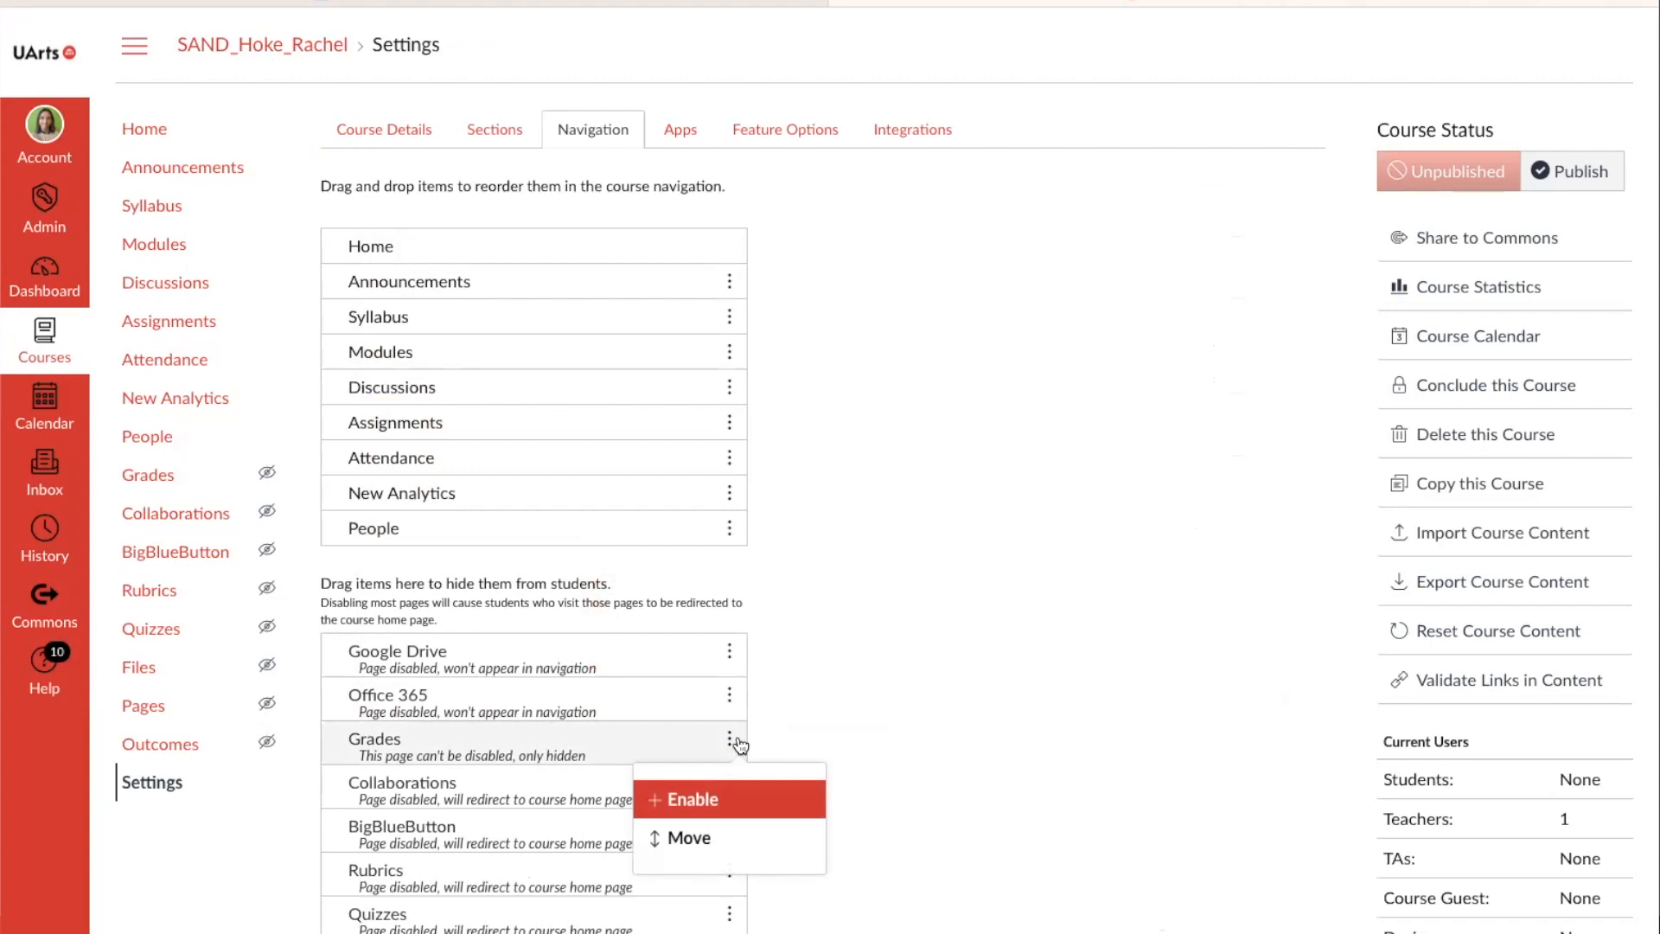
key("Return")
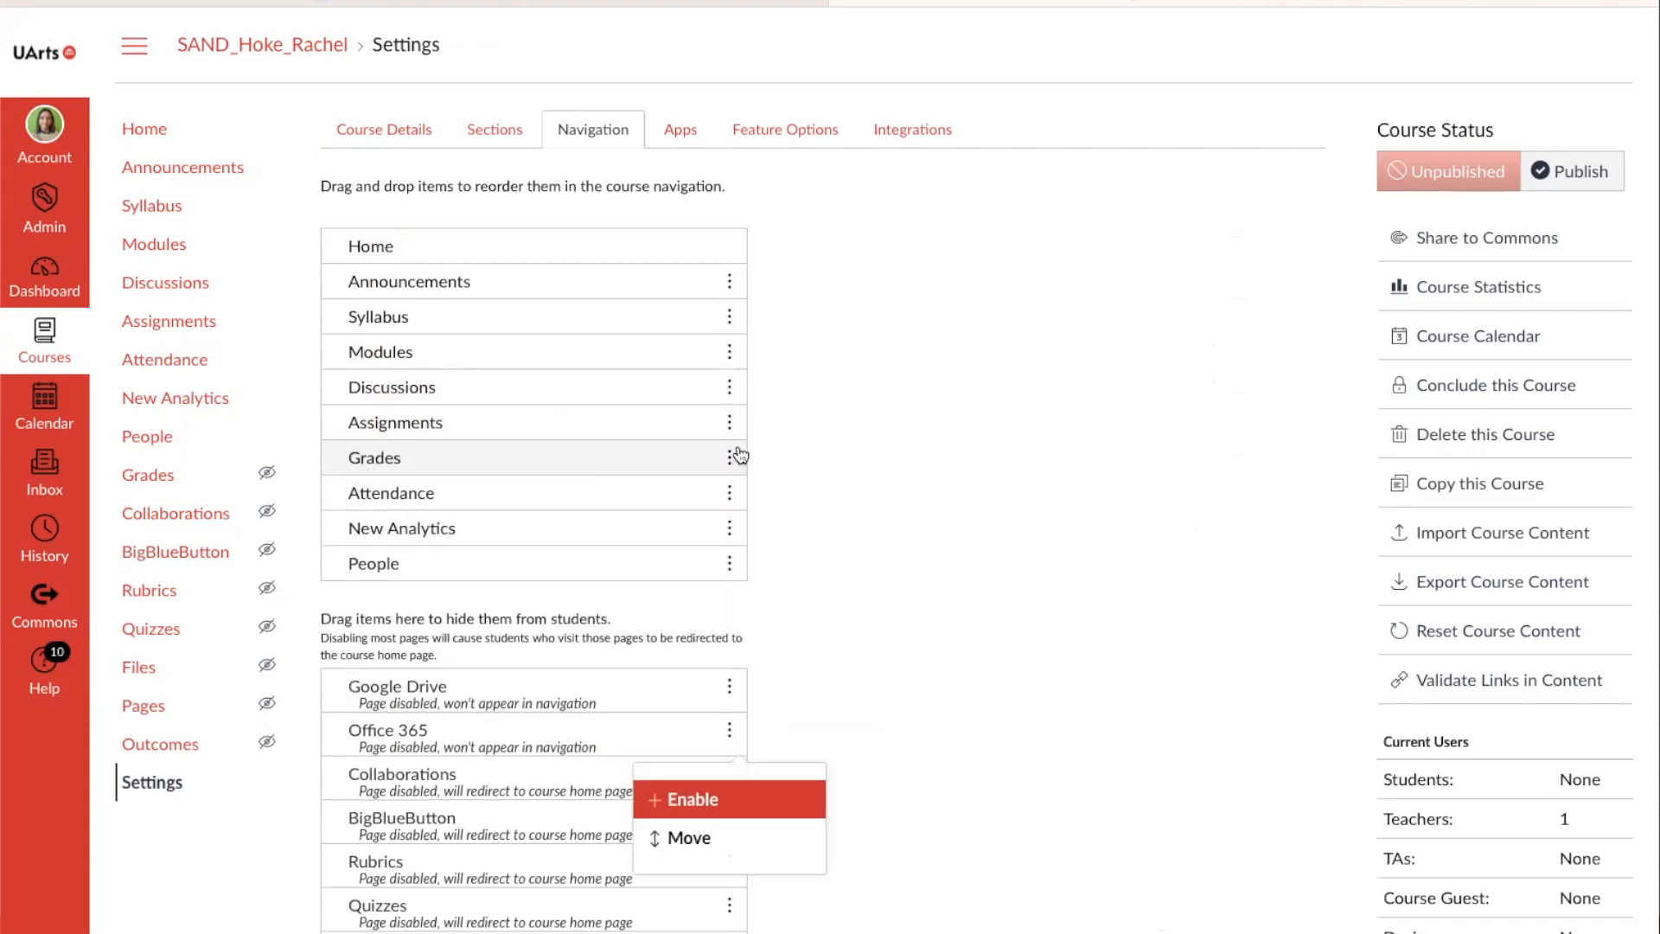
scroll(874, 541, "down", 3)
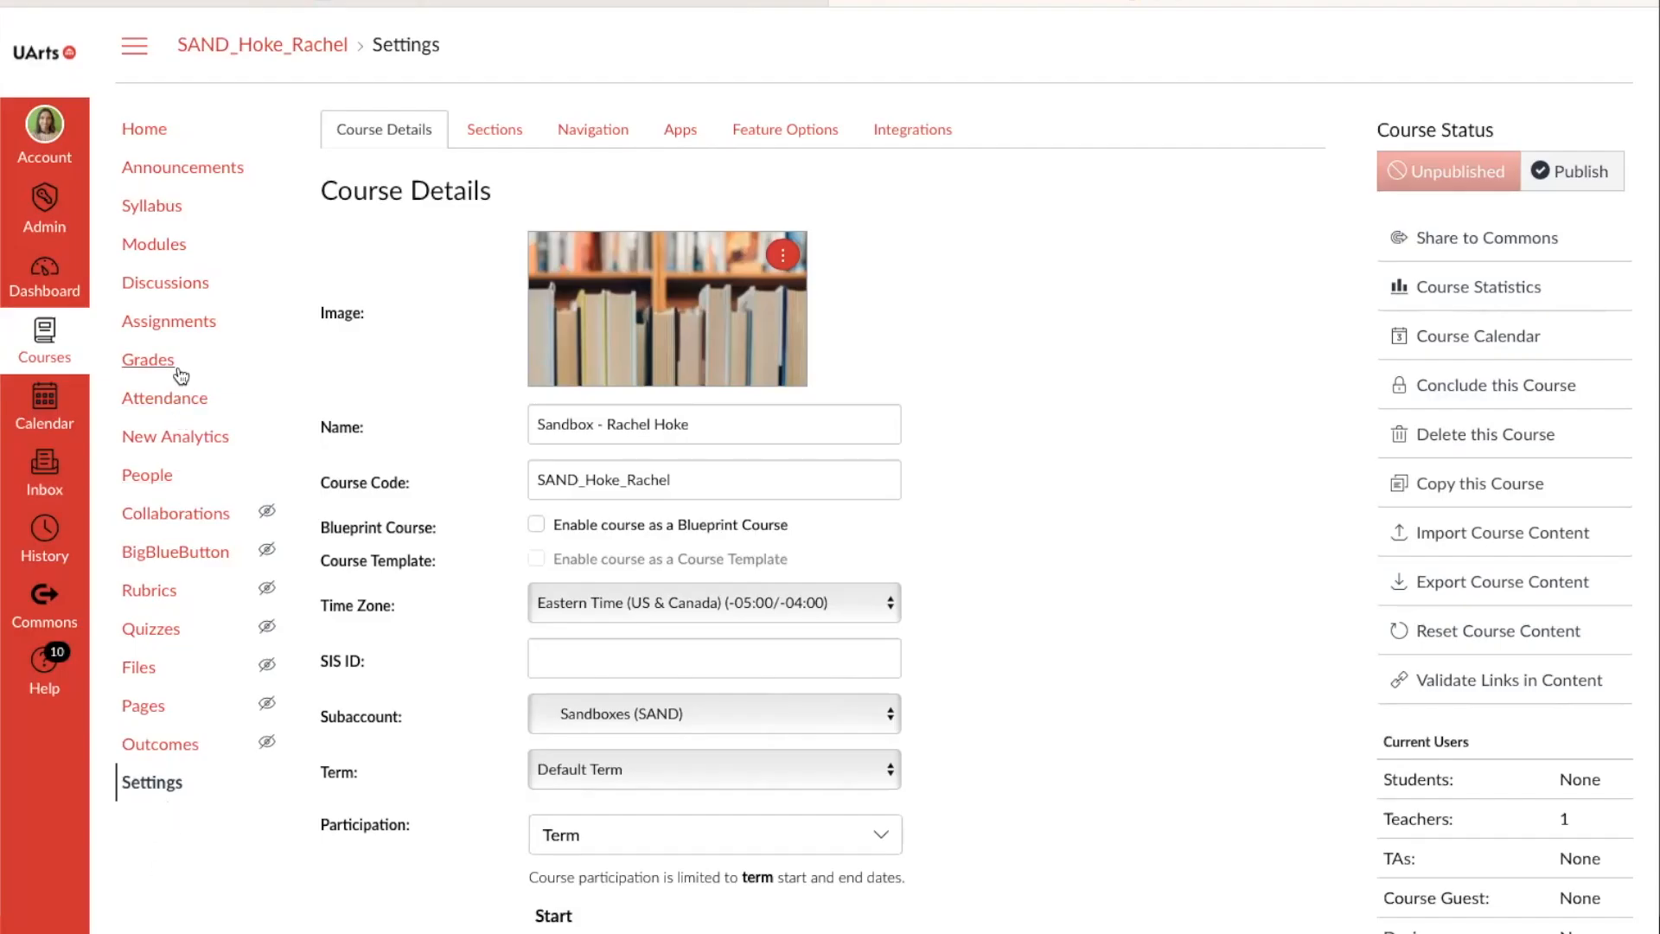
Step: Turn on the automatic grade for missing submissions in the gradebook's late policies
left_click(171, 365)
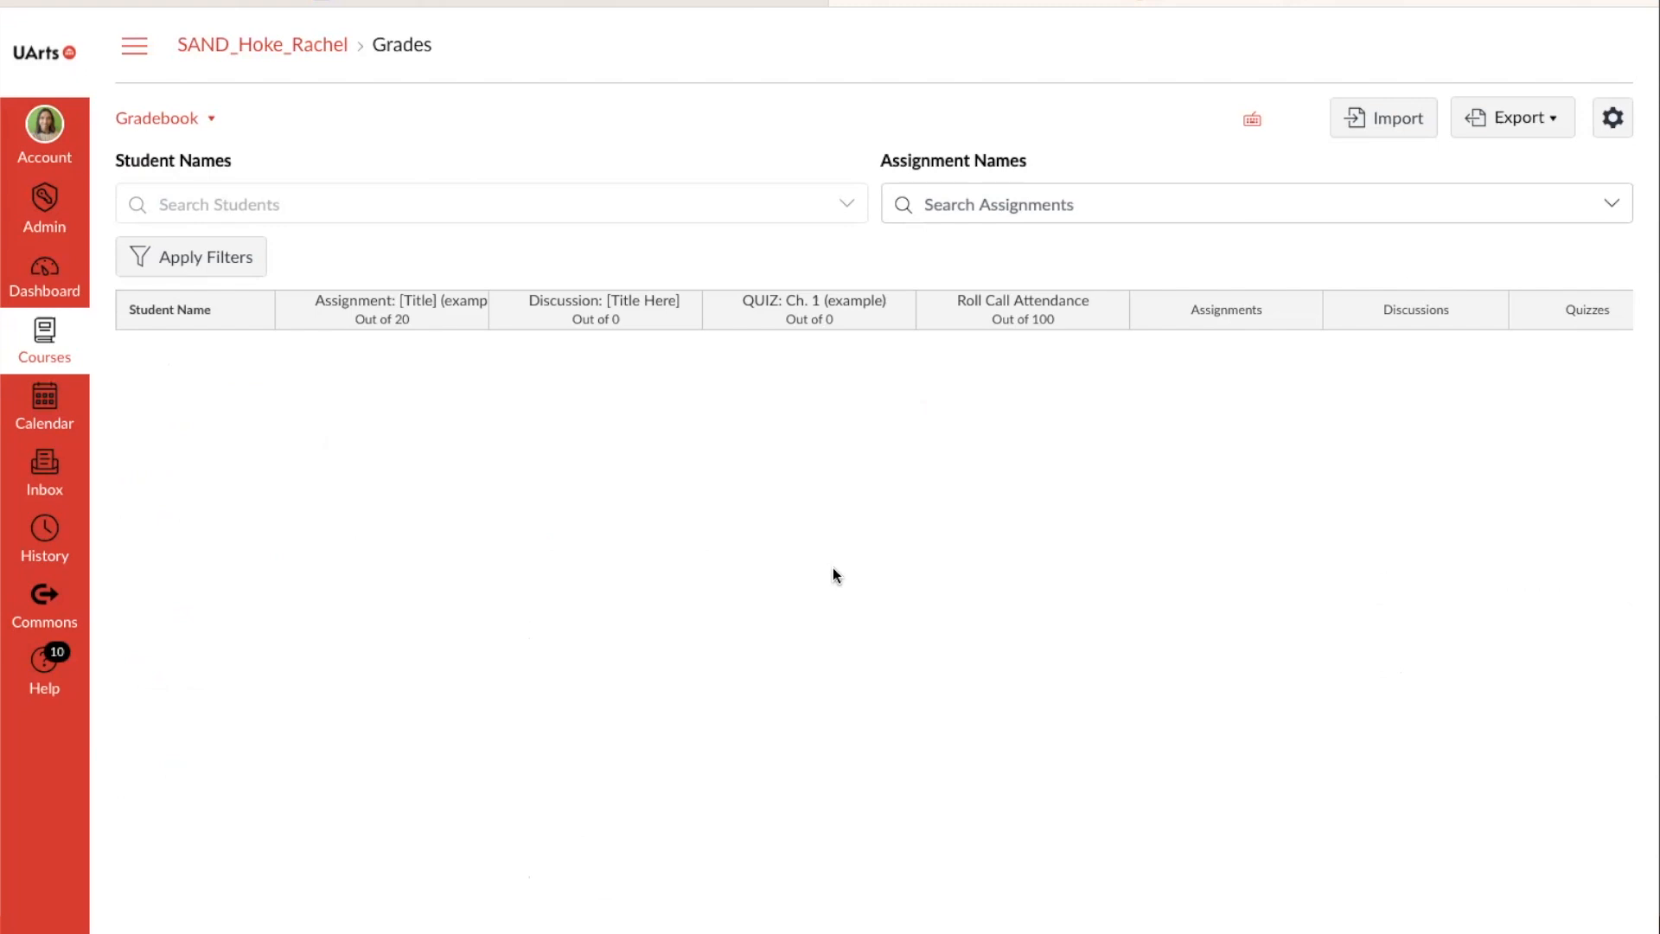
left_click(1610, 121)
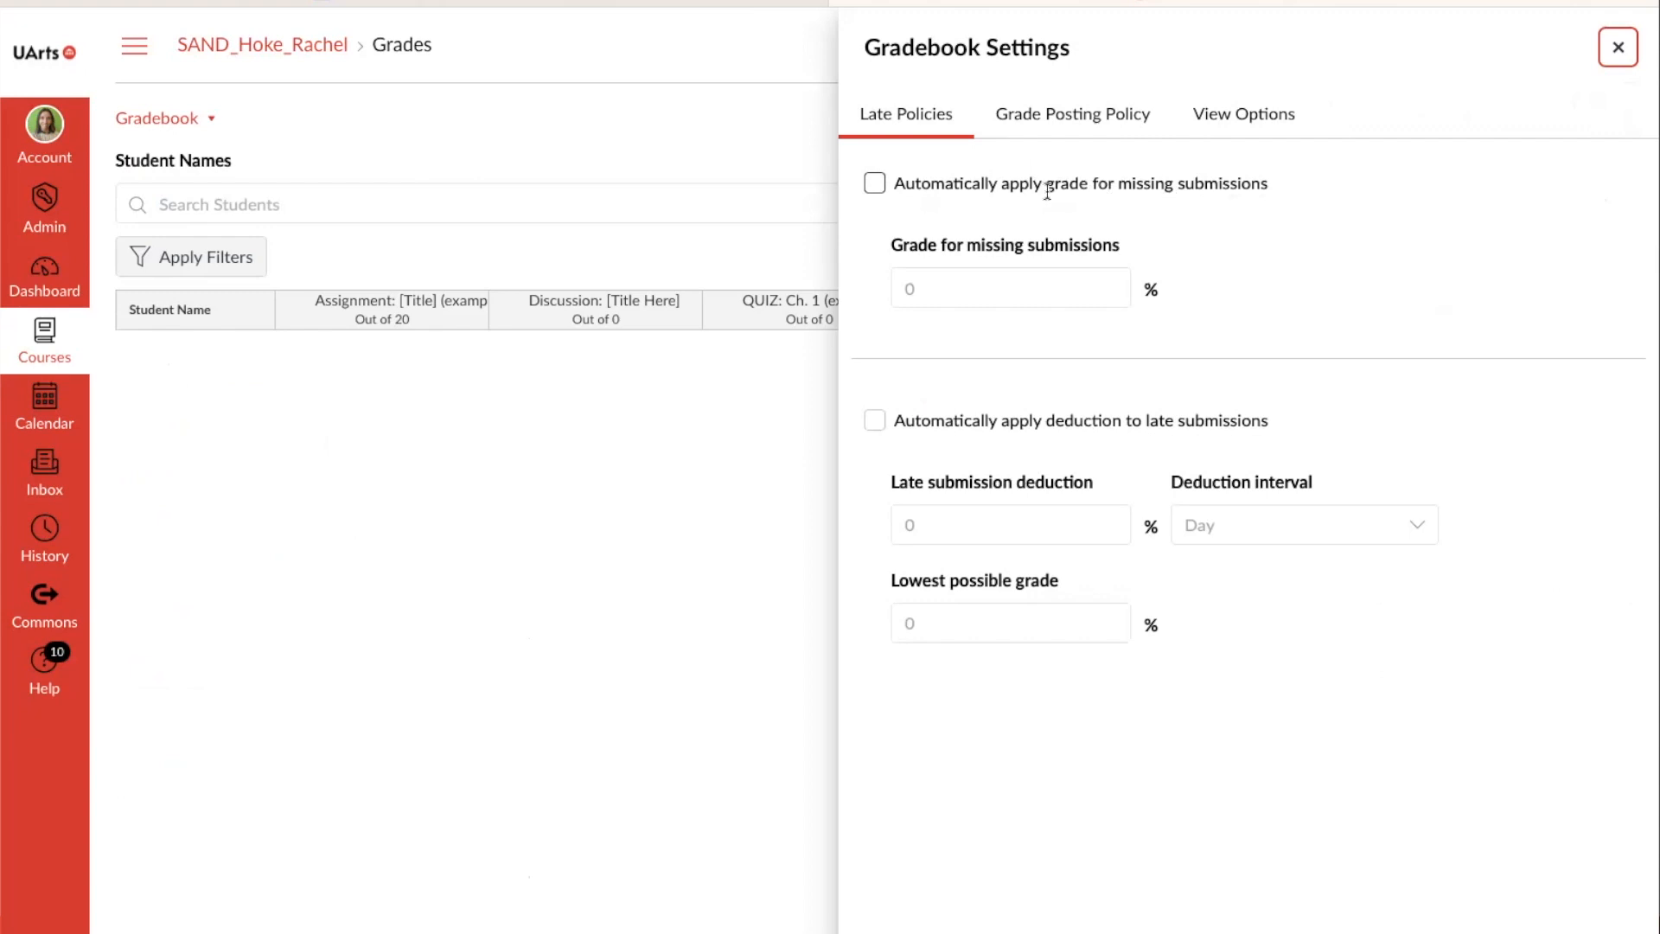
left_click(876, 183)
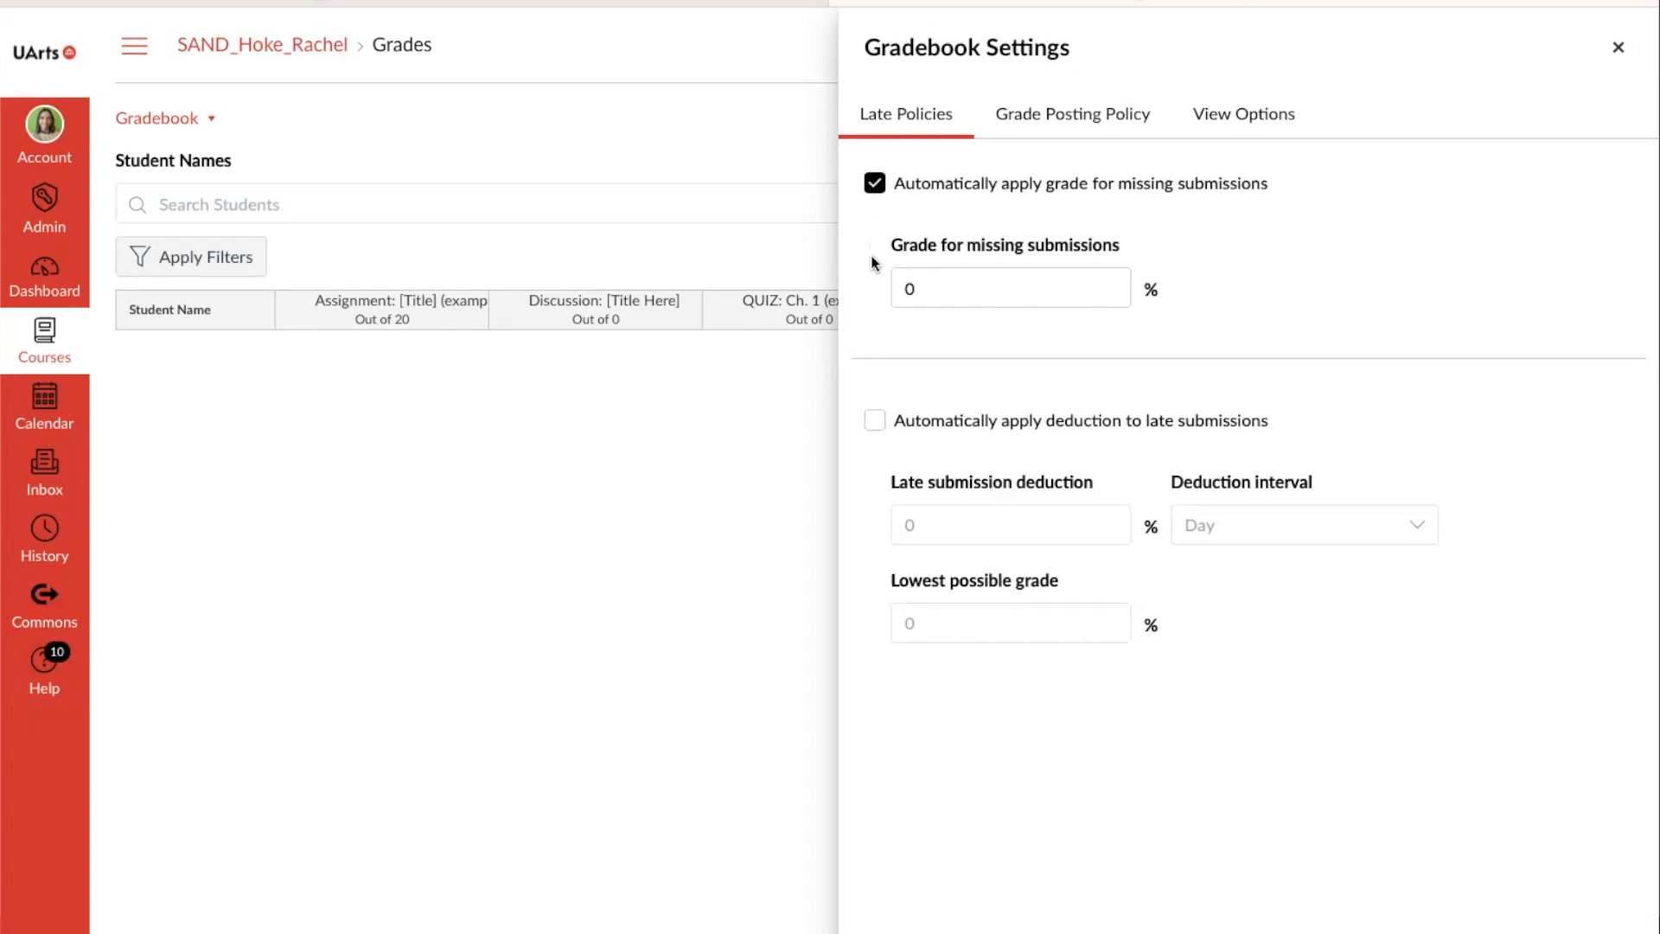
Step: Try an automatic late submission deduction of 10% in the late policies
left_click(875, 419)
left_click(906, 522)
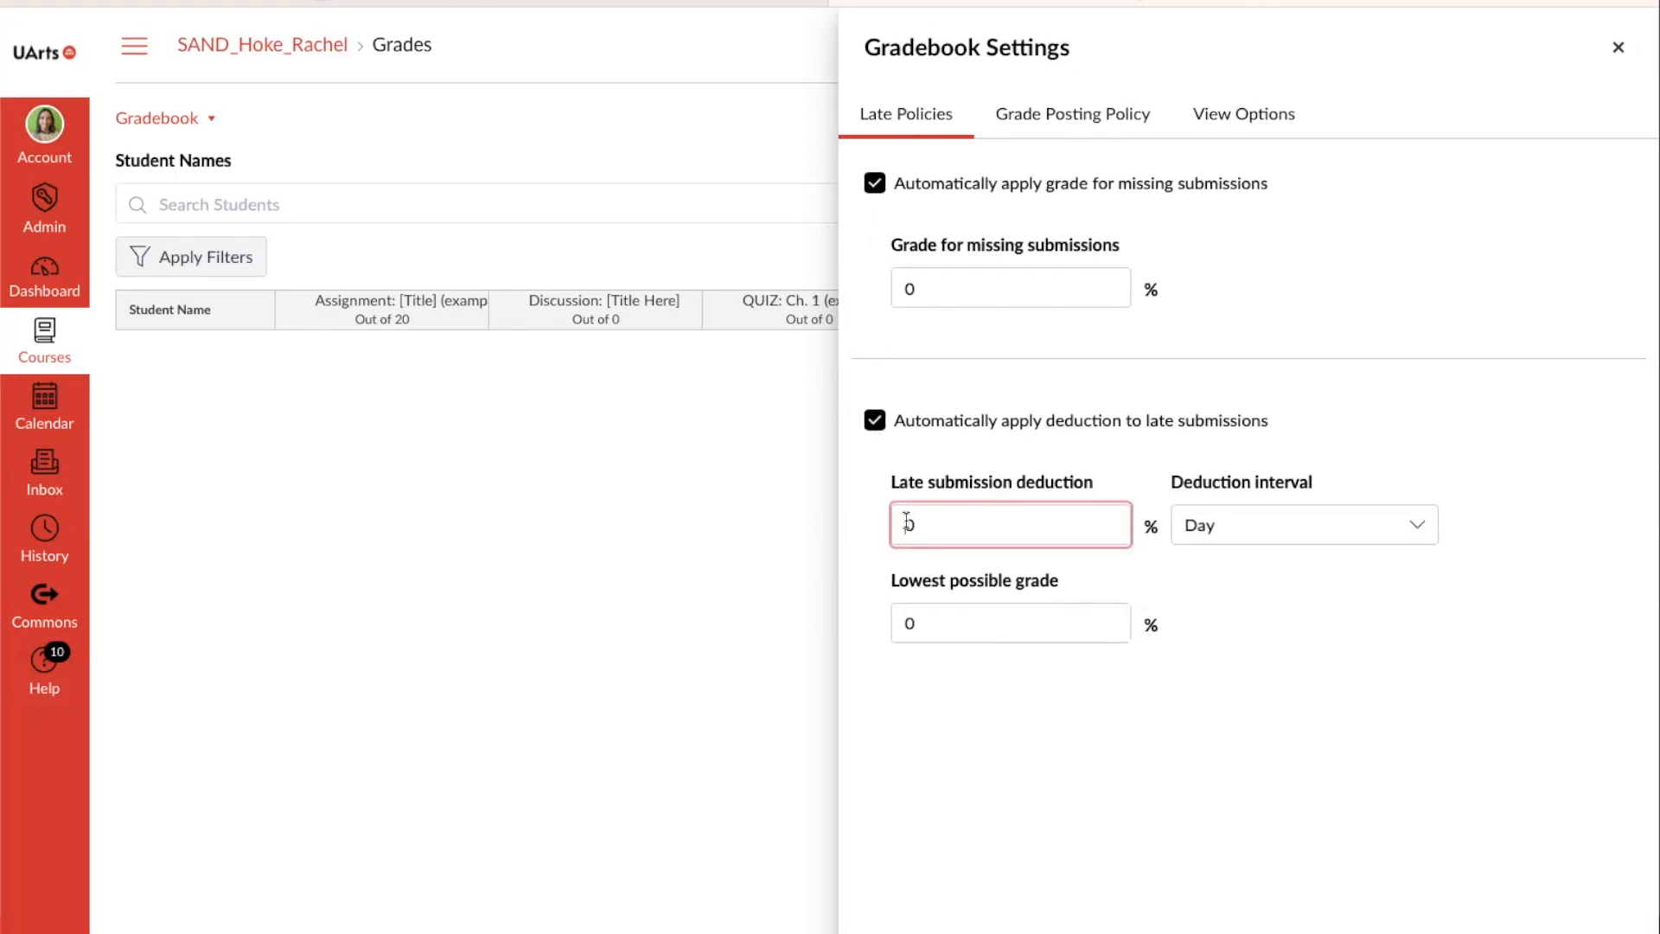
type("1")
left_click(998, 742)
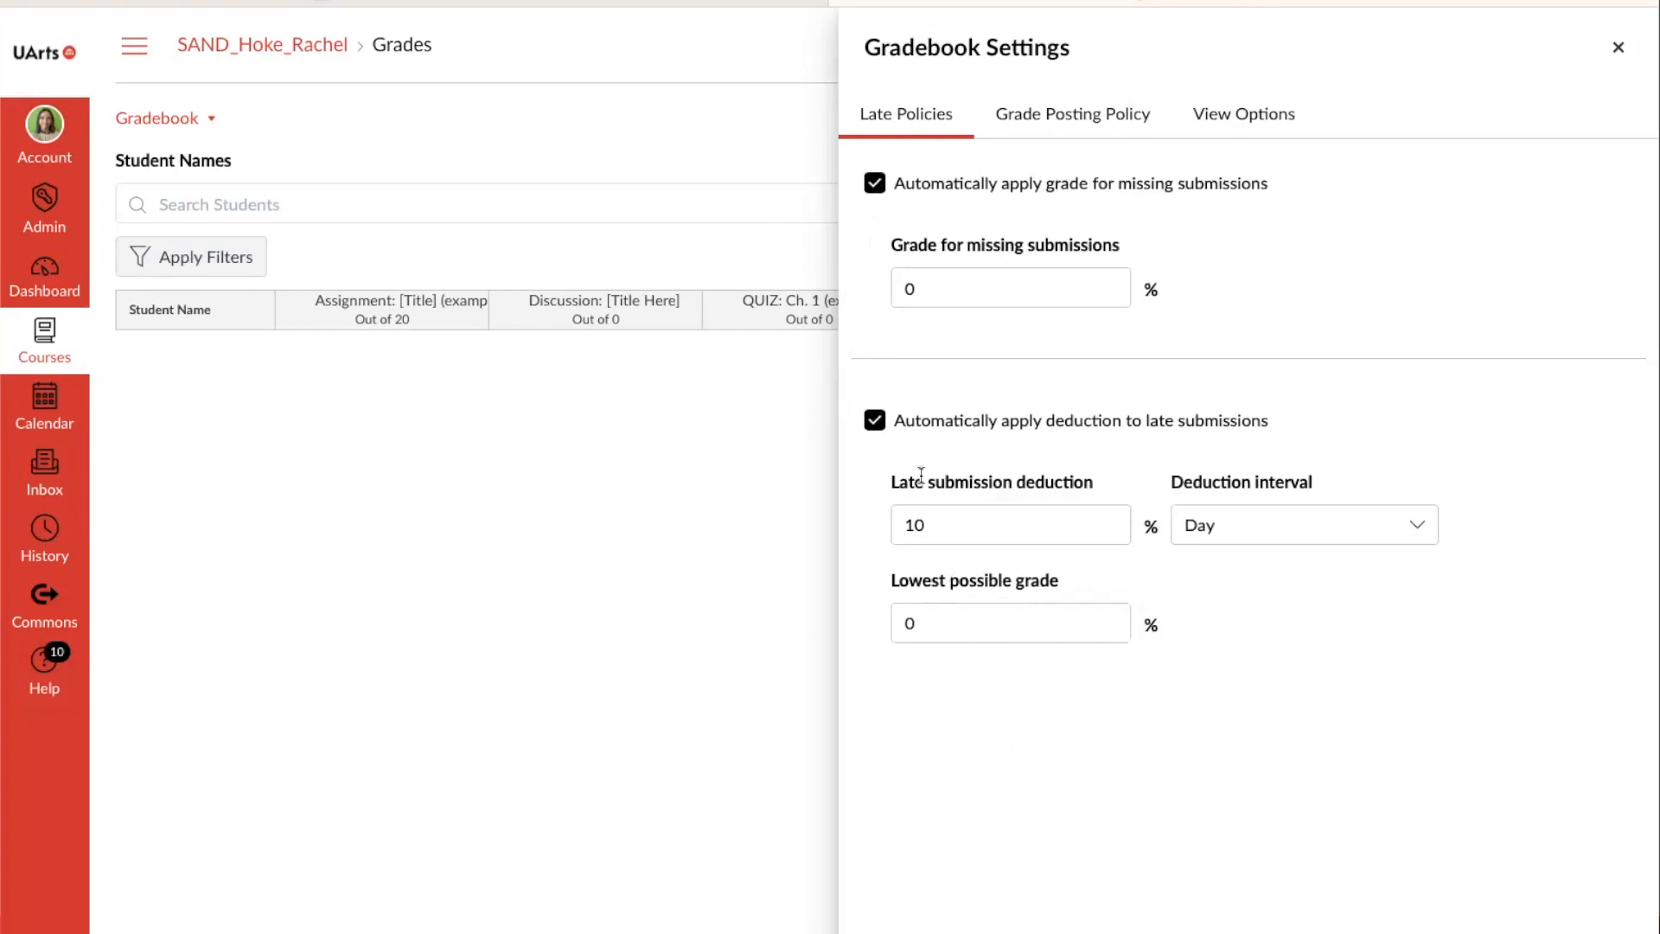
left_click(875, 421)
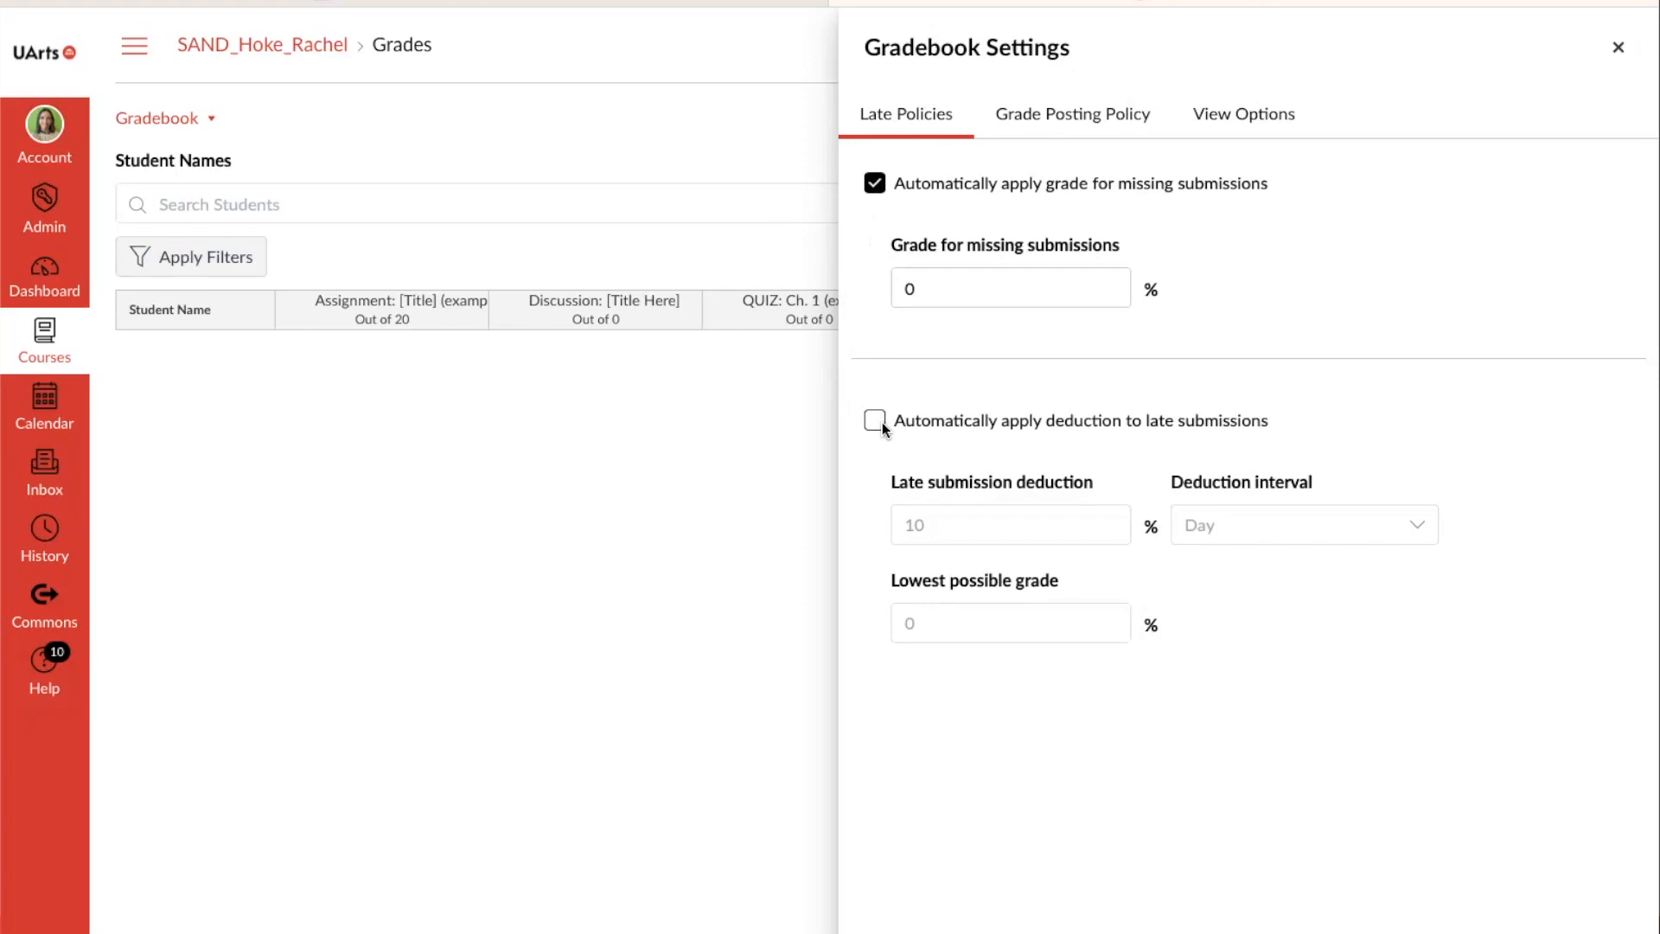
Step: Set the course grade posting policy to Automatically Post Grades and save the gradebook settings
left_click(1091, 125)
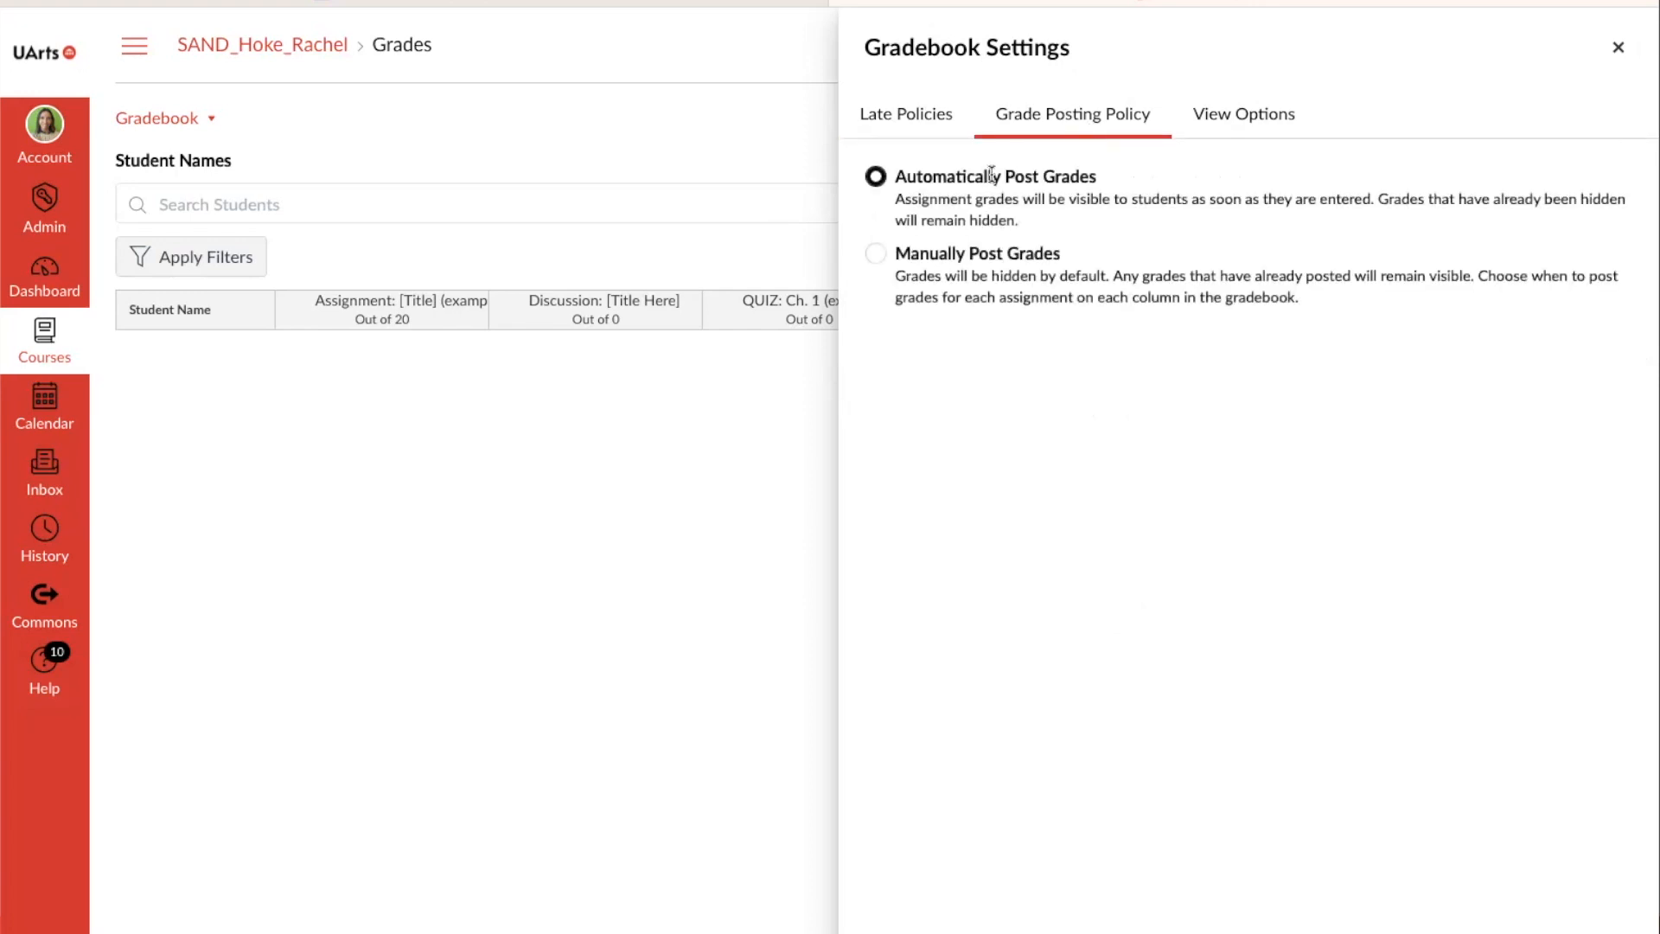
left_click(877, 254)
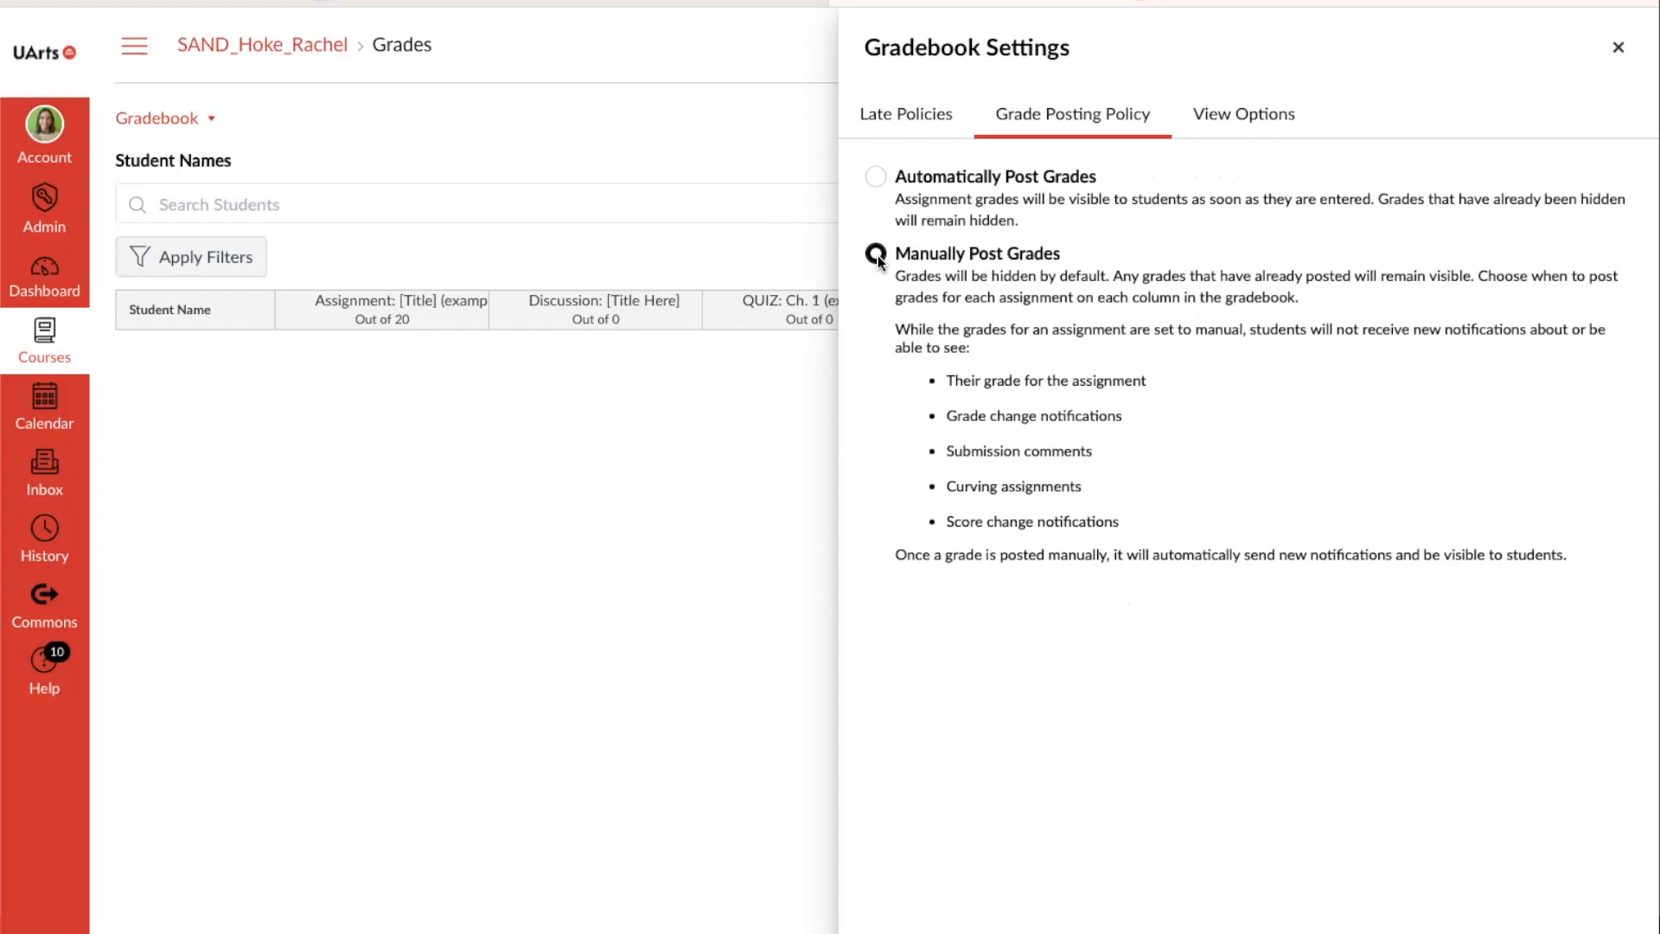
left_click(875, 177)
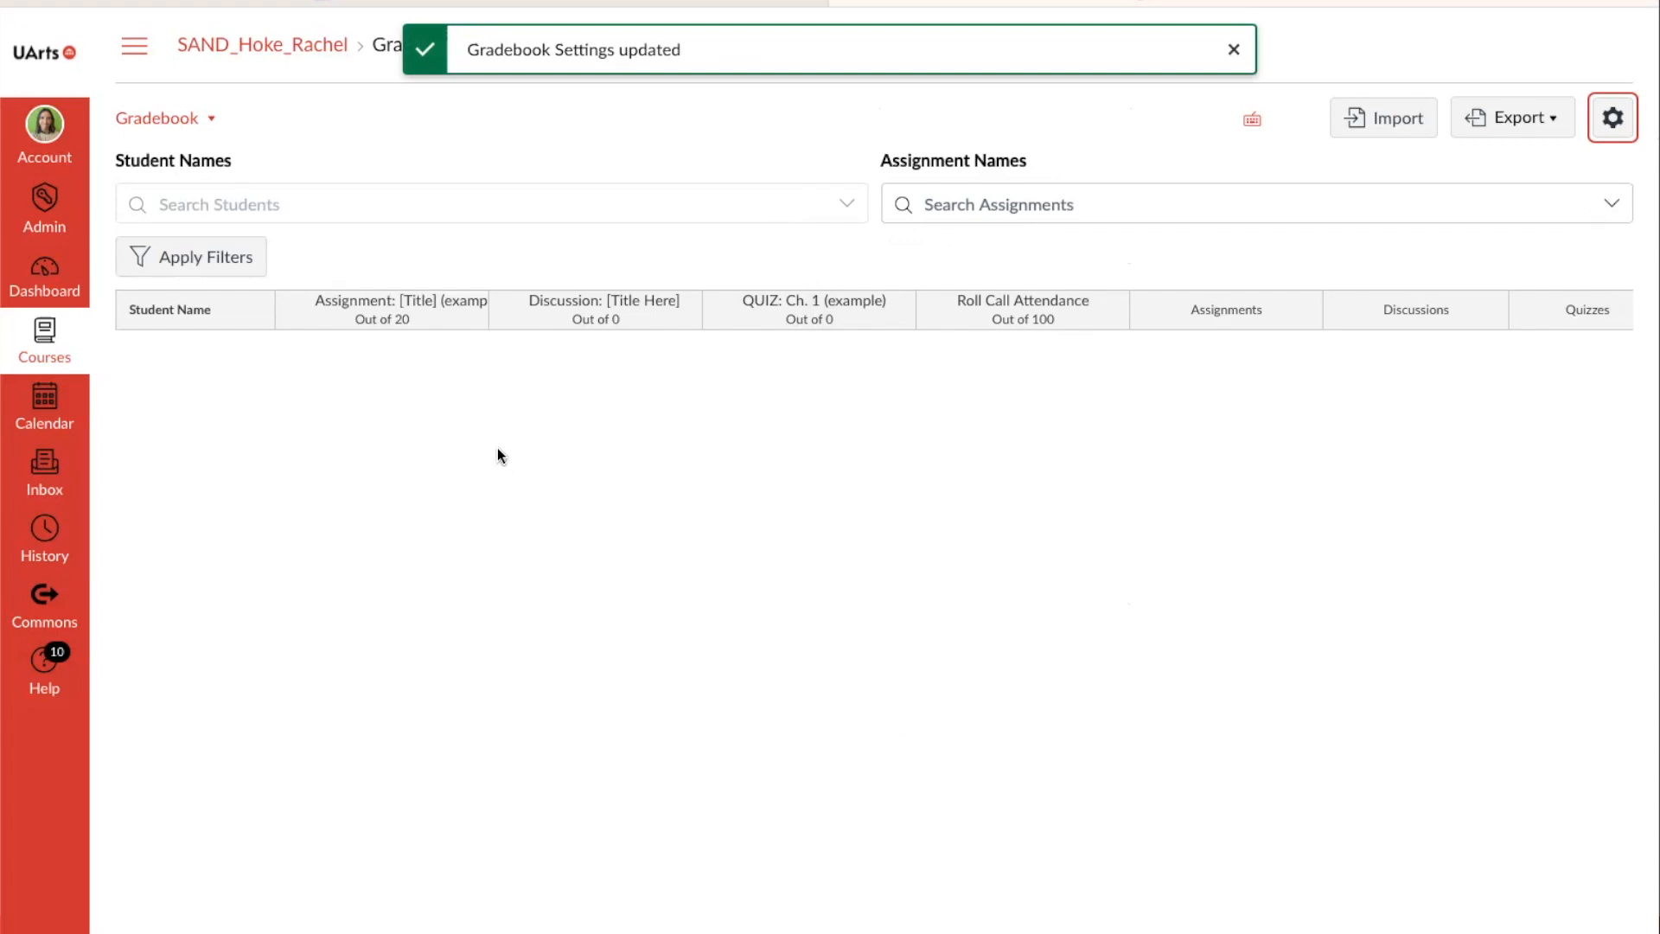
Step: Set the grade posting policy of the example assignment with 20 points to Manually and save it
left_click(475, 317)
left_click(465, 671)
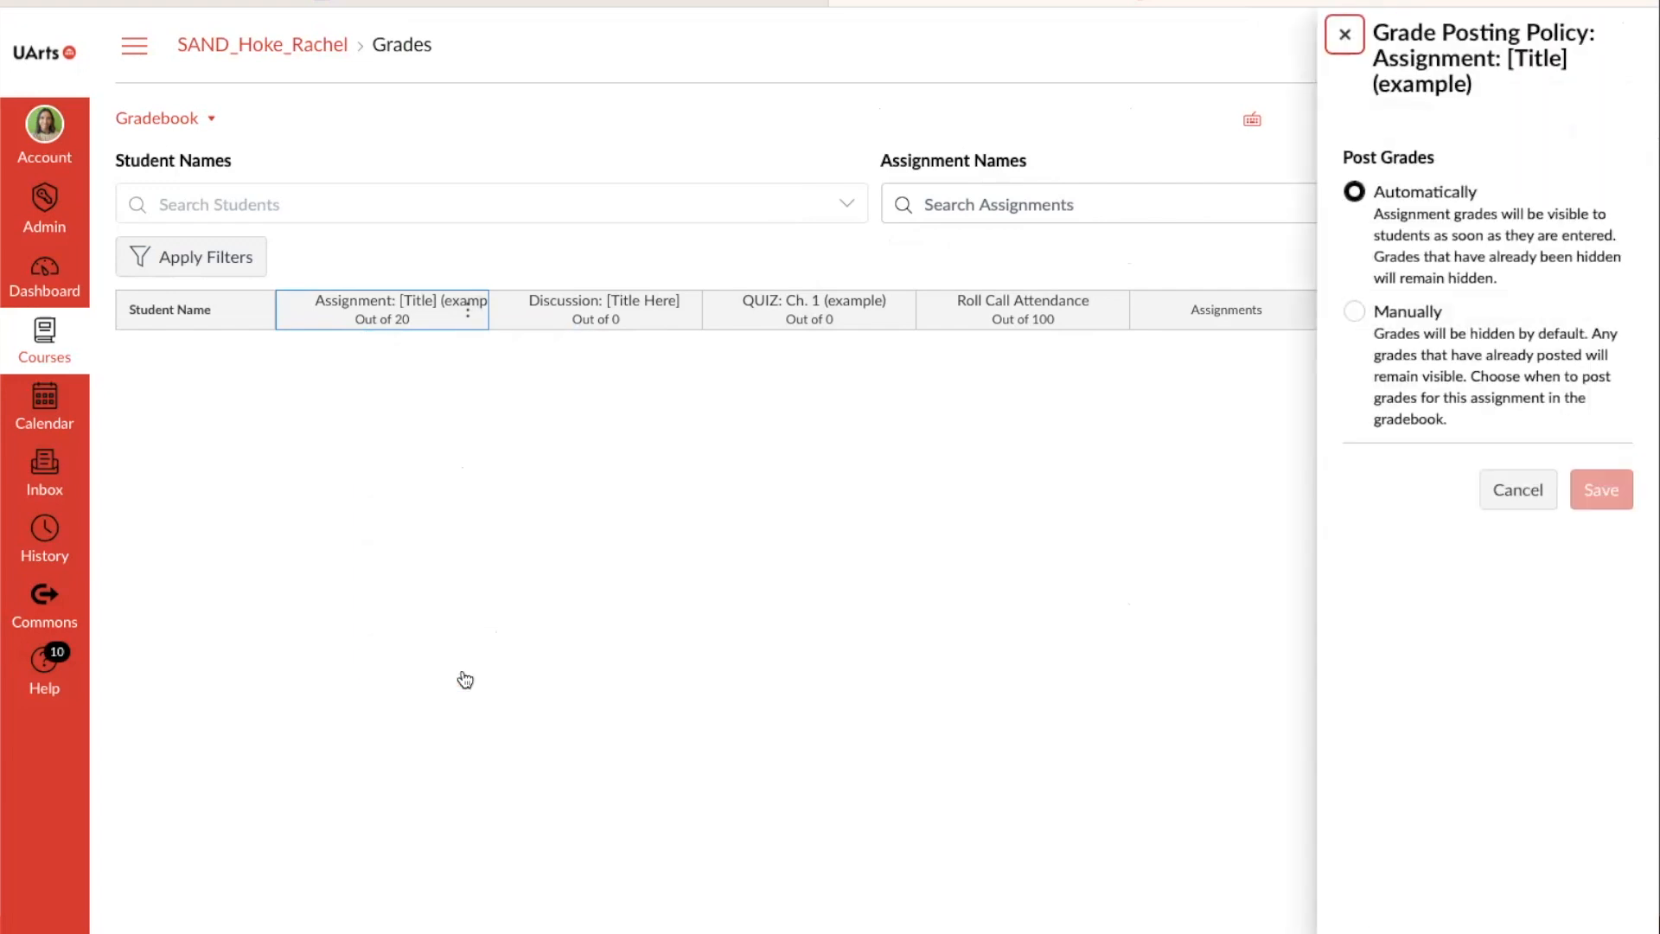
left_click(1354, 311)
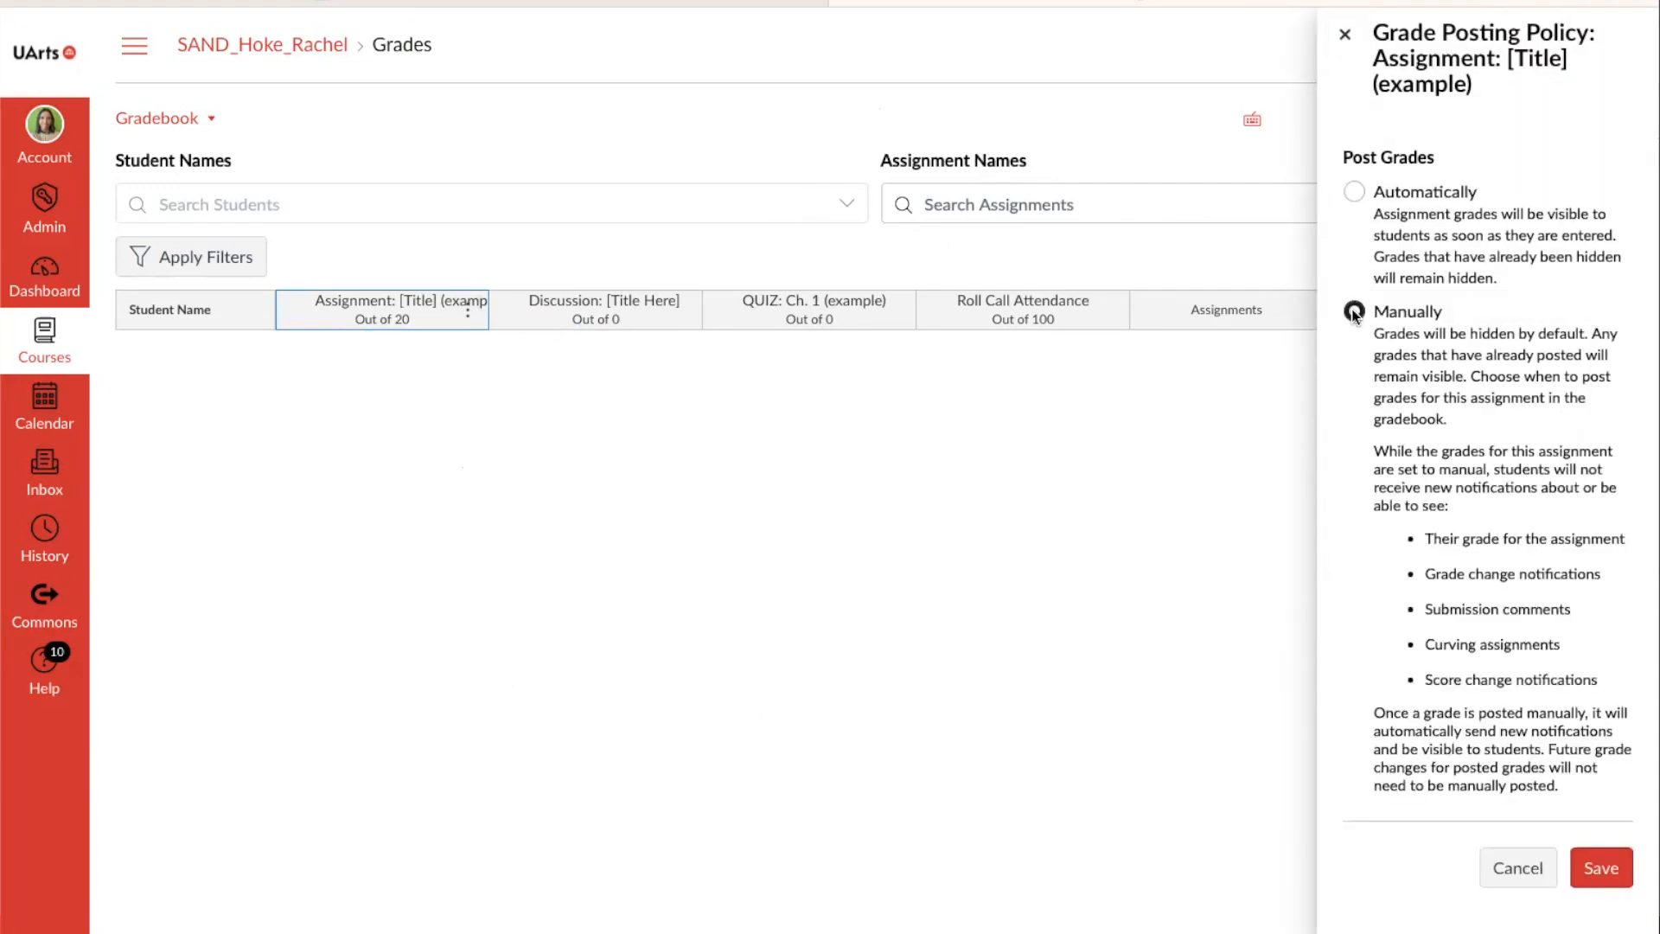
left_click(1608, 867)
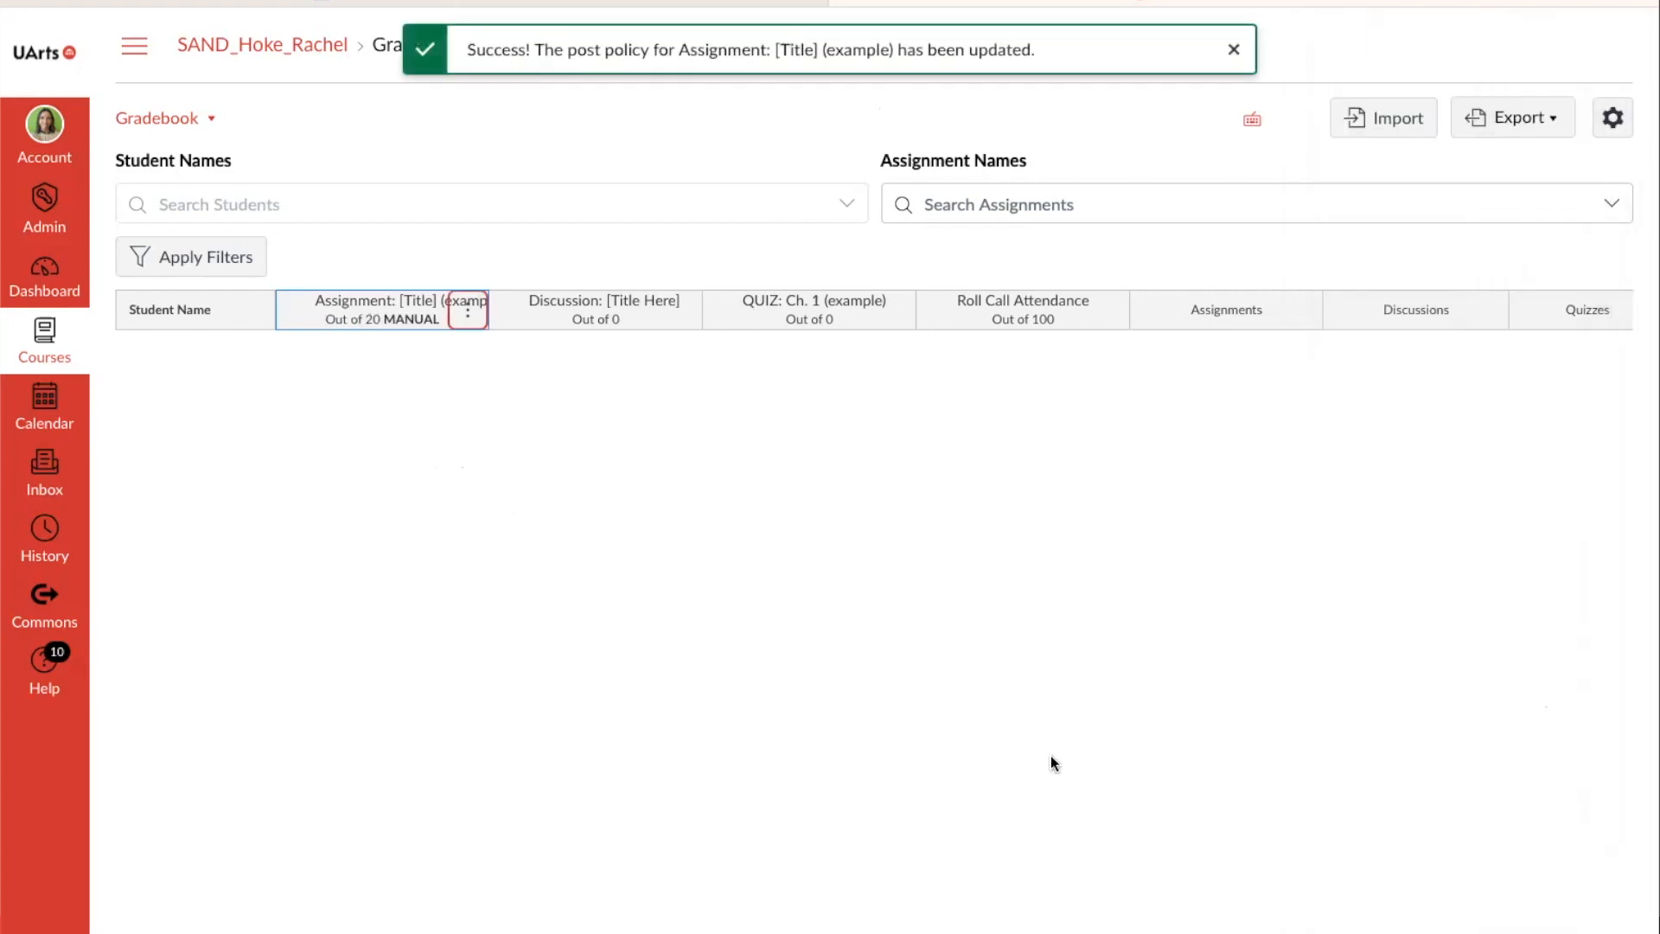